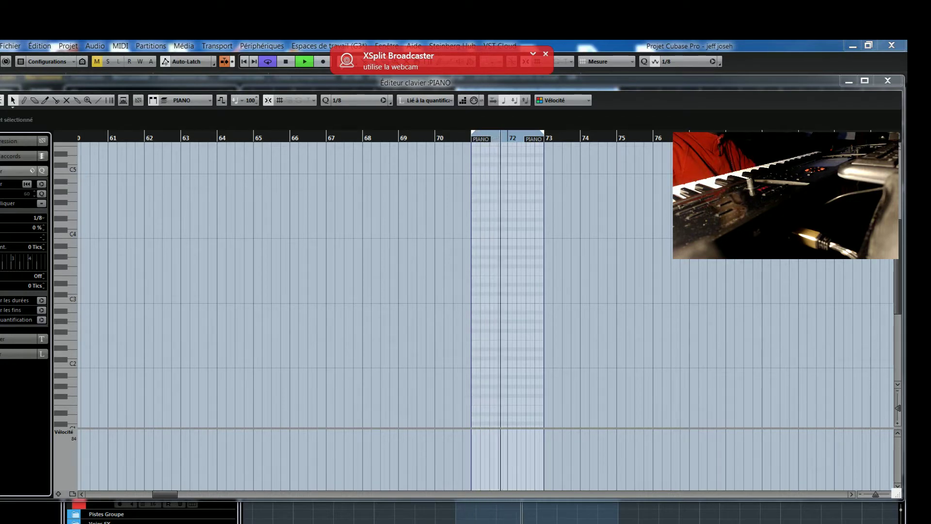
# Record chords into the PIANO track's part between bars 71 and 73
pyautogui.hotkey('ctrl', 'e')
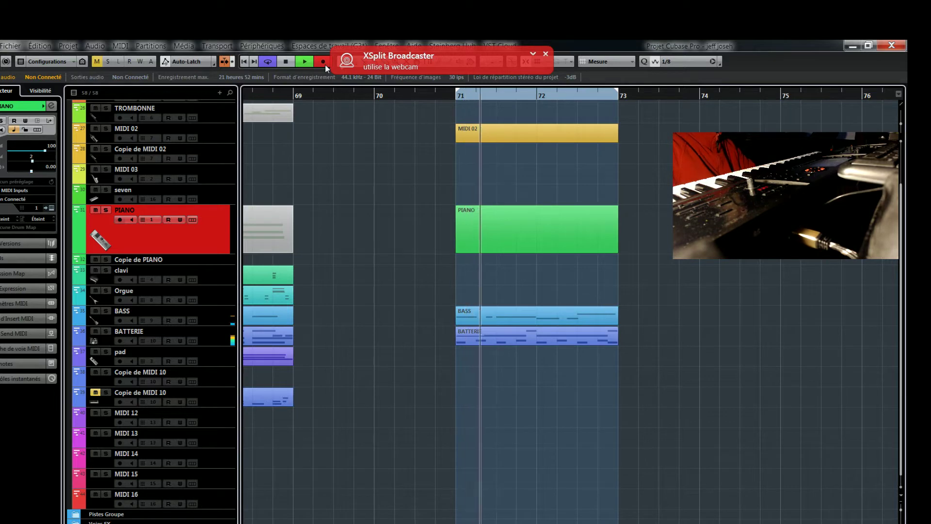
pyautogui.doubleClick(516, 247)
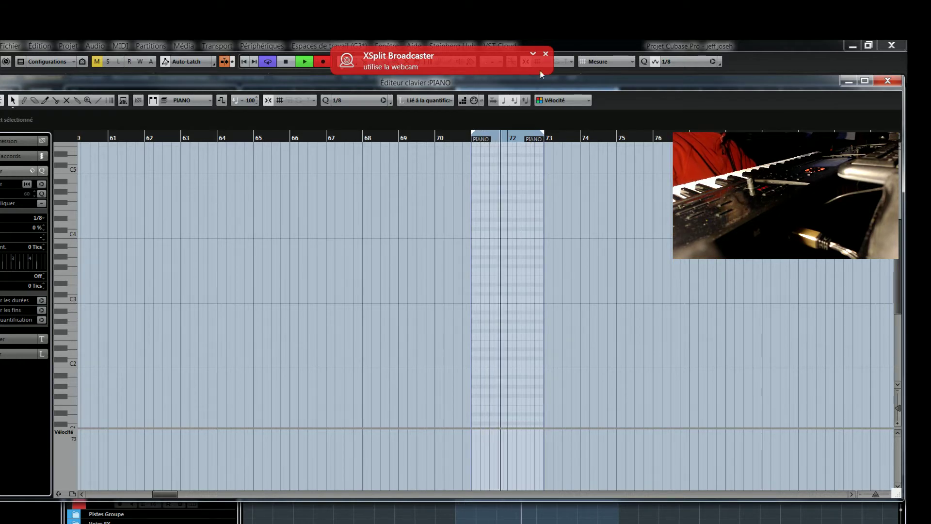
pyautogui.press('Escape')
pyautogui.click(321, 61)
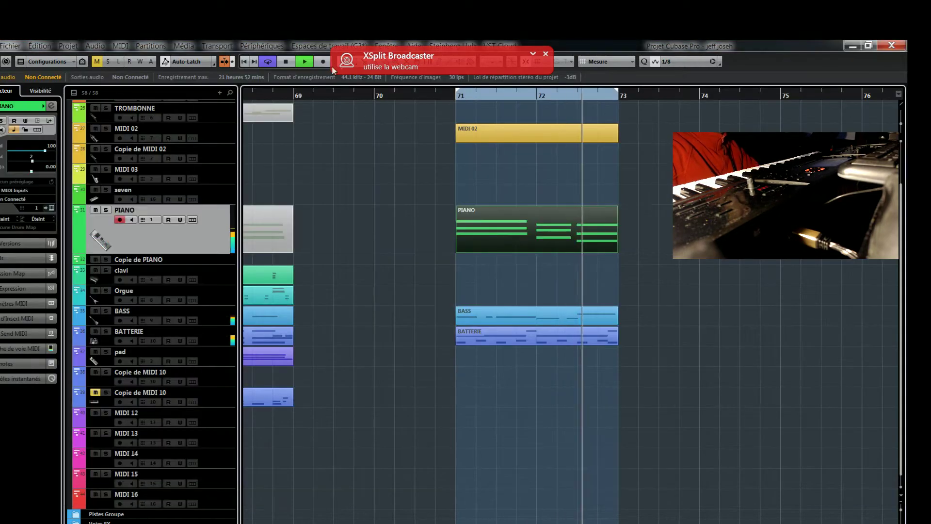
# Route the PIANO track's MIDI output to 6- FA-06 08 and view its part's notes in the key editor
pyautogui.click(39, 196)
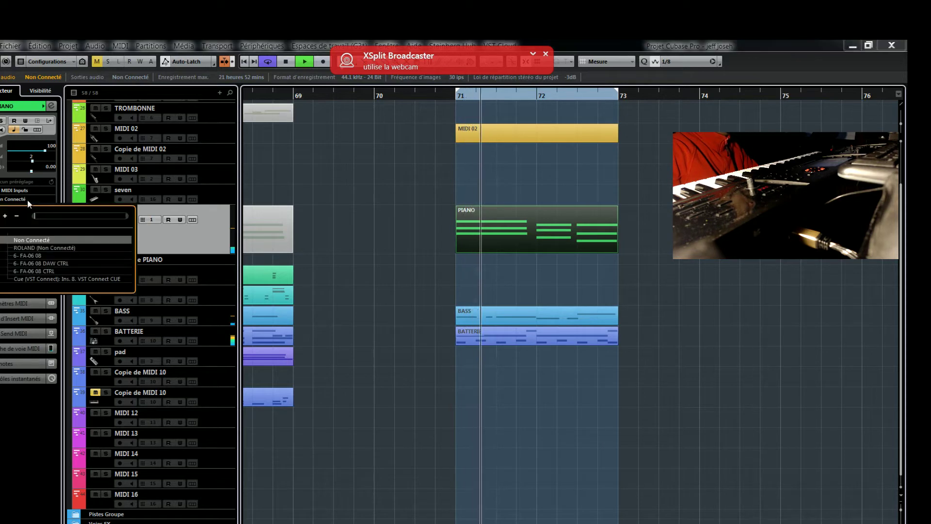
pyautogui.click(29, 258)
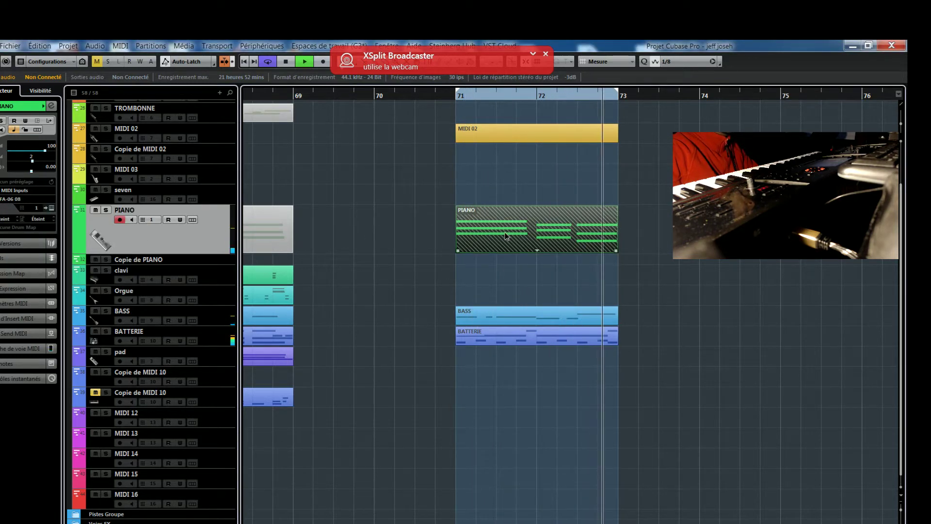
pyautogui.hotkey('ctrl', 'e')
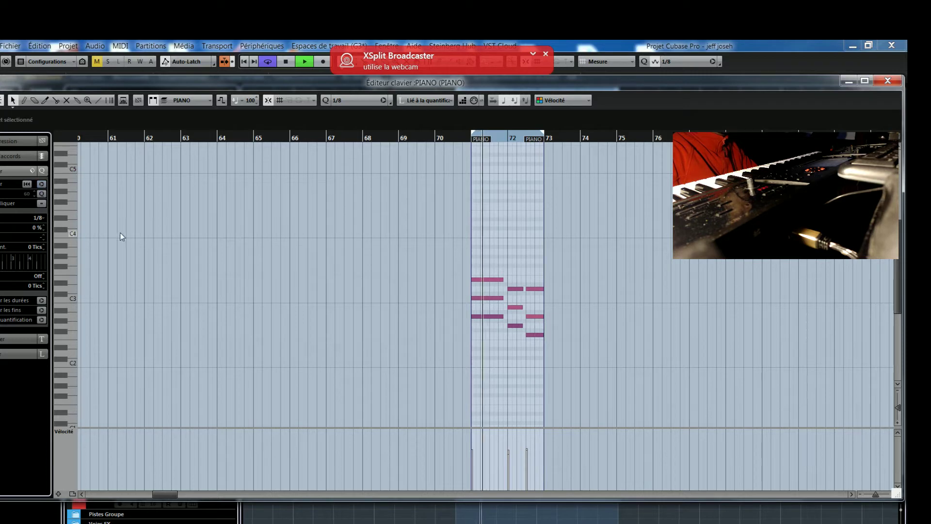
pyautogui.click(888, 80)
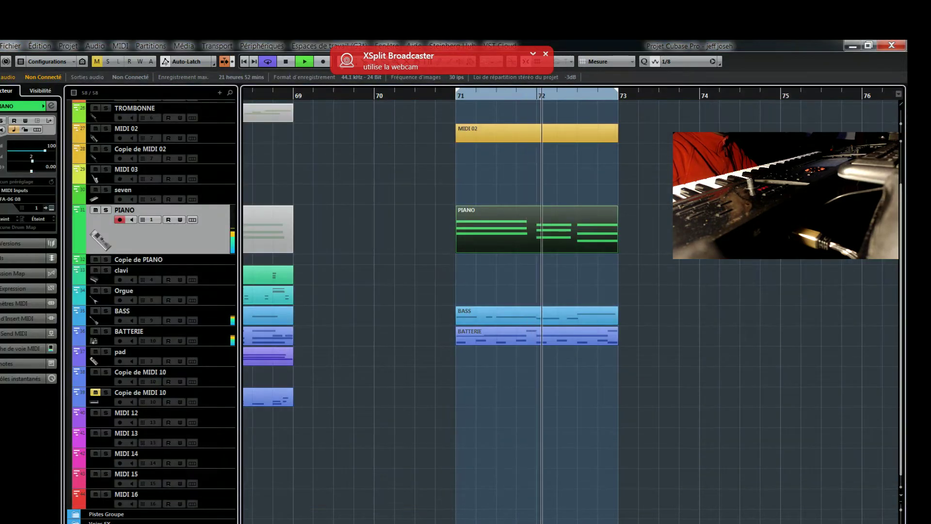
# Duplicate the PIANO part so one sits at bar 71 and another at bar 73, and remove the extra part near bar 74
pyautogui.click(533, 238)
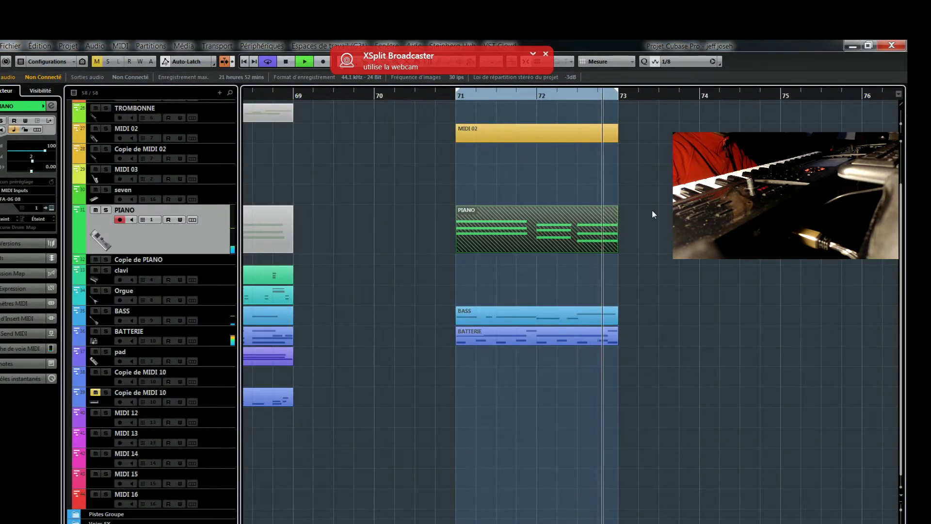
pyautogui.hotkey('ctrl', 'd')
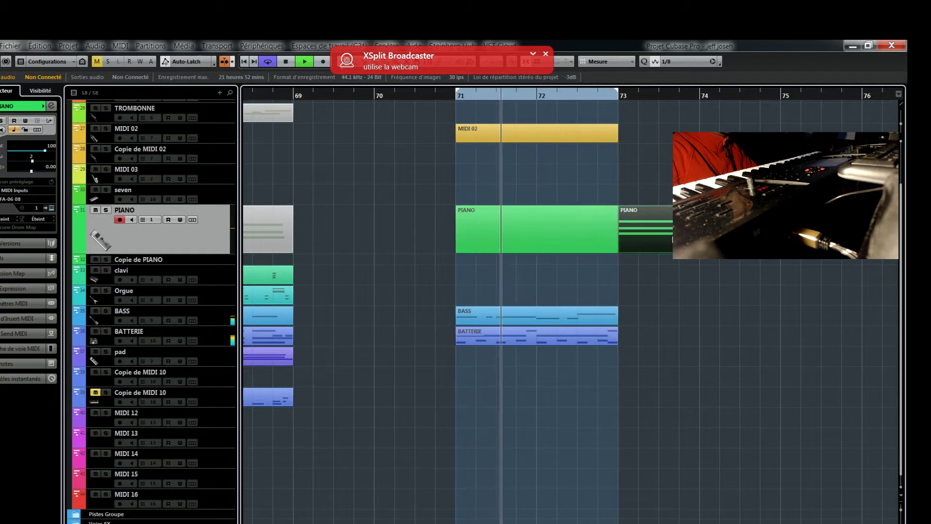
pyautogui.moveTo(568, 239); pyautogui.dragTo(820, 261)
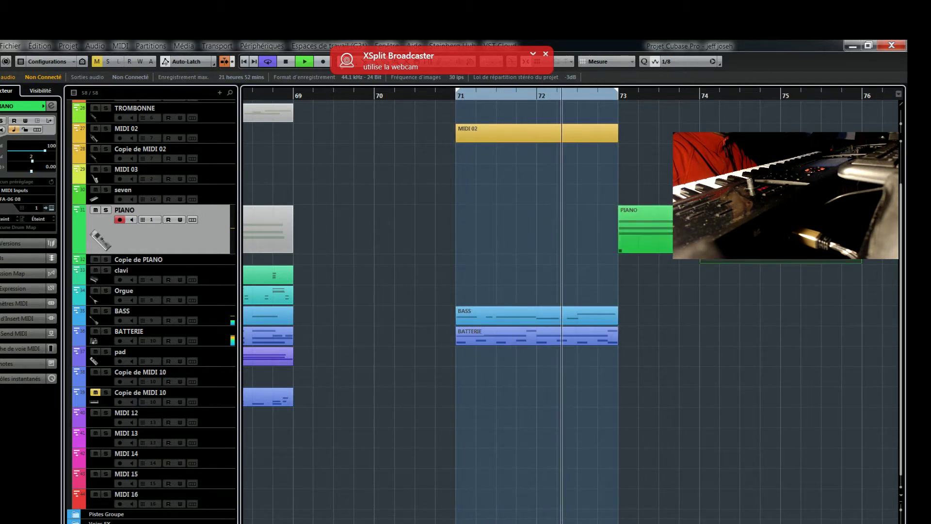
pyautogui.moveTo(710, 237); pyautogui.dragTo(547, 238)
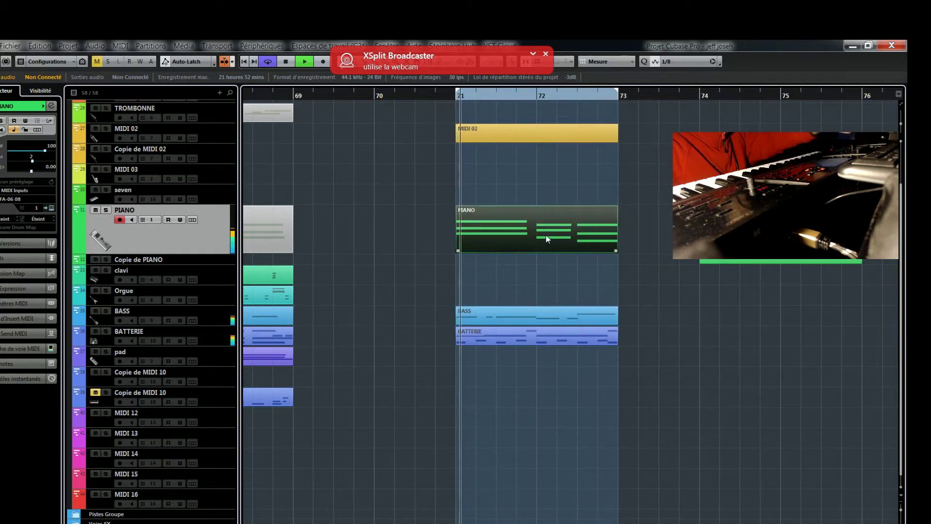
pyautogui.hotkey('ctrl', 'd')
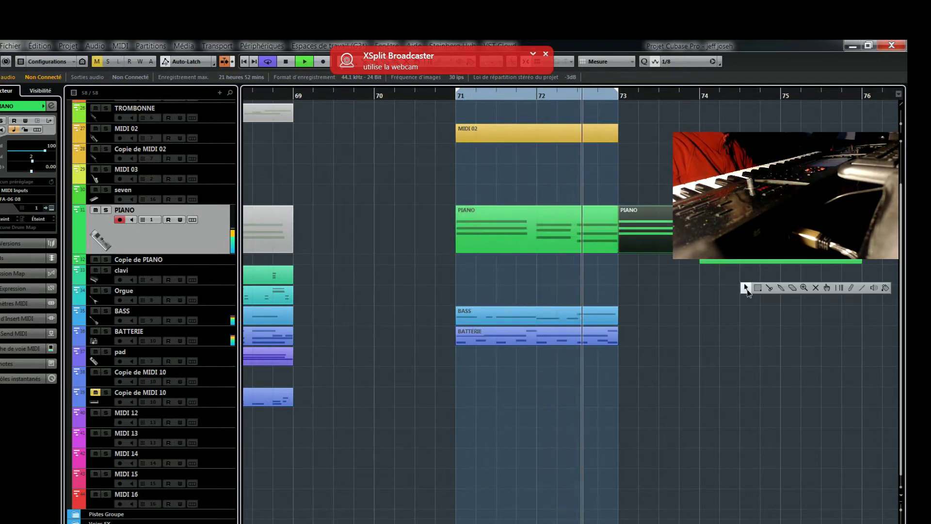
pyautogui.click(791, 270)
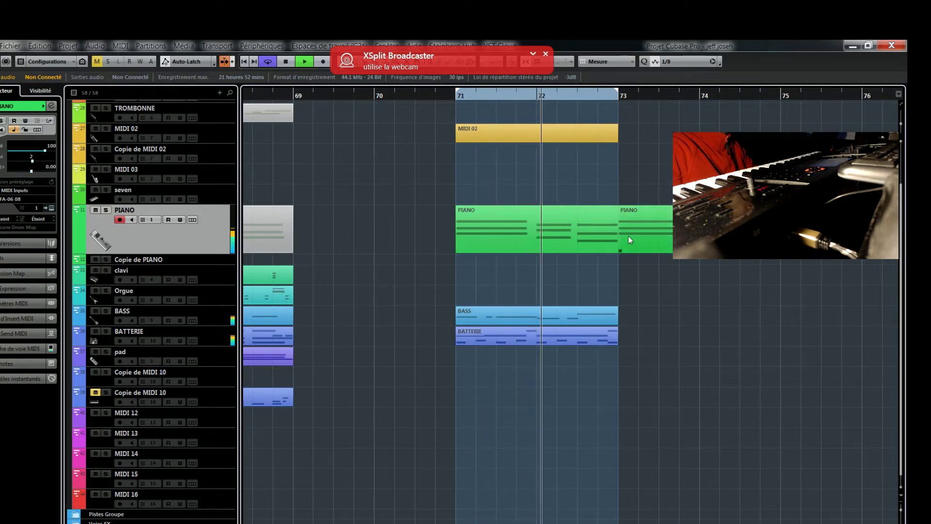
# Move the duplicated PIANO part to bar 71, trying it on the seven, clavi and Orgue tracks before leaving it on the pad track
pyautogui.click(666, 232)
pyautogui.moveTo(668, 232); pyautogui.dragTo(505, 213)
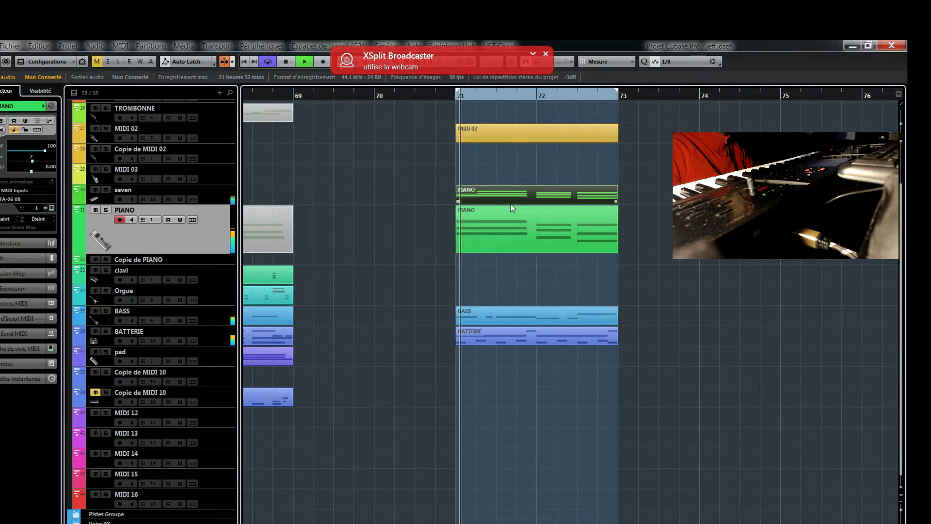
pyautogui.moveTo(511, 198); pyautogui.dragTo(512, 280)
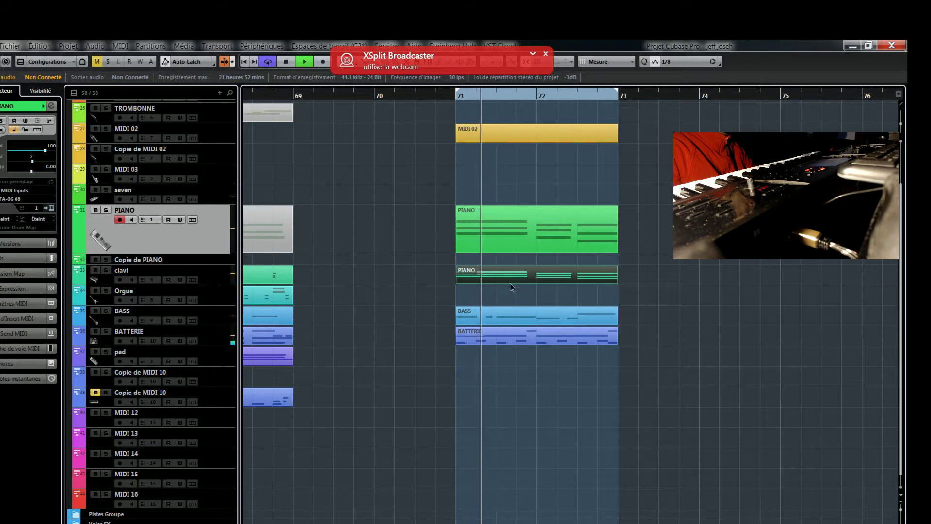
pyautogui.moveTo(512, 279); pyautogui.dragTo(509, 300)
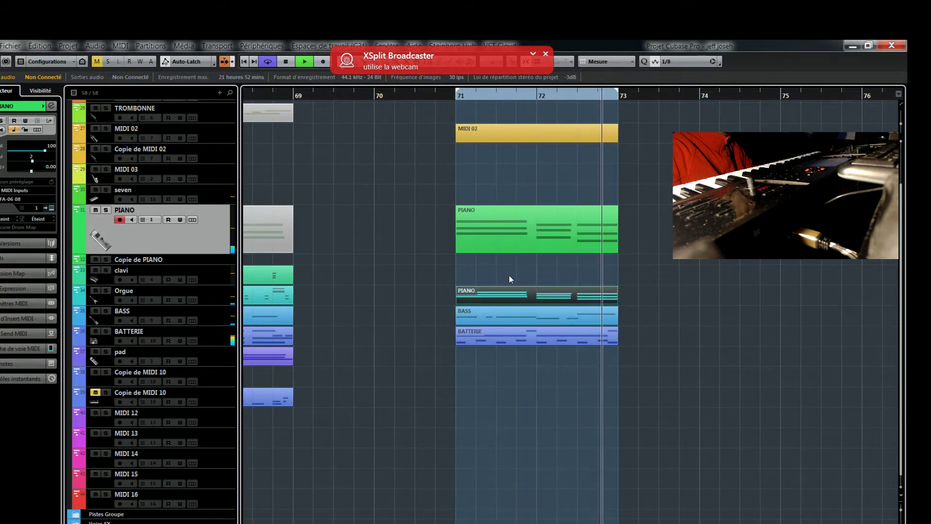
pyautogui.moveTo(508, 294); pyautogui.dragTo(507, 357)
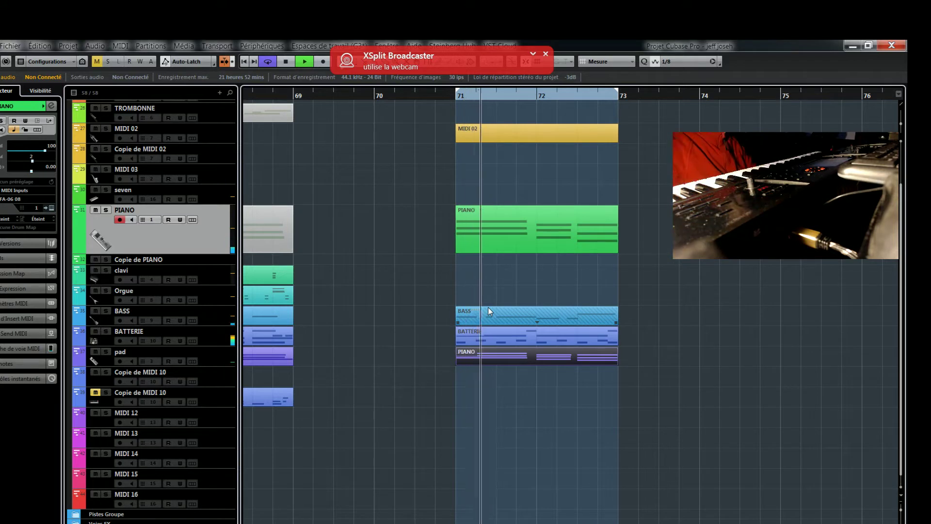
# Stop and restart the cycle playback, and check the track channels in the MixConsole
pyautogui.click(282, 63)
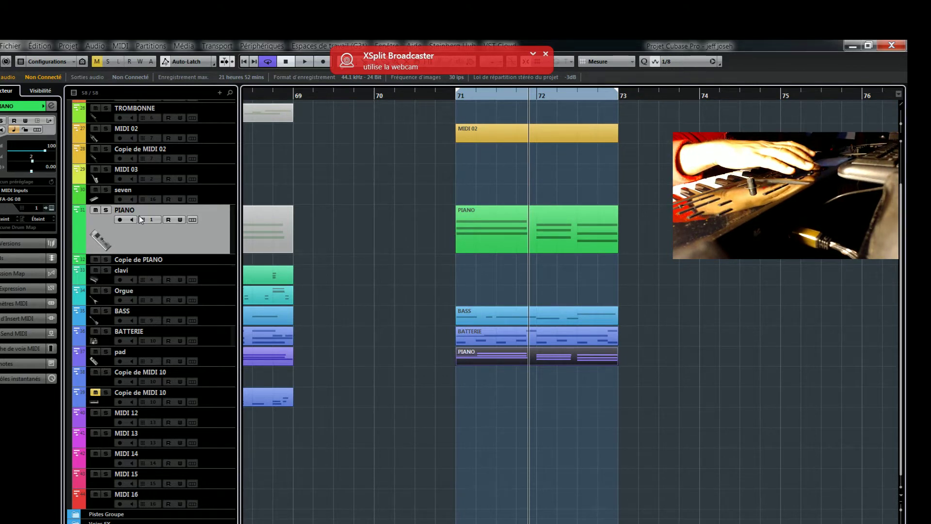
pyautogui.press('space')
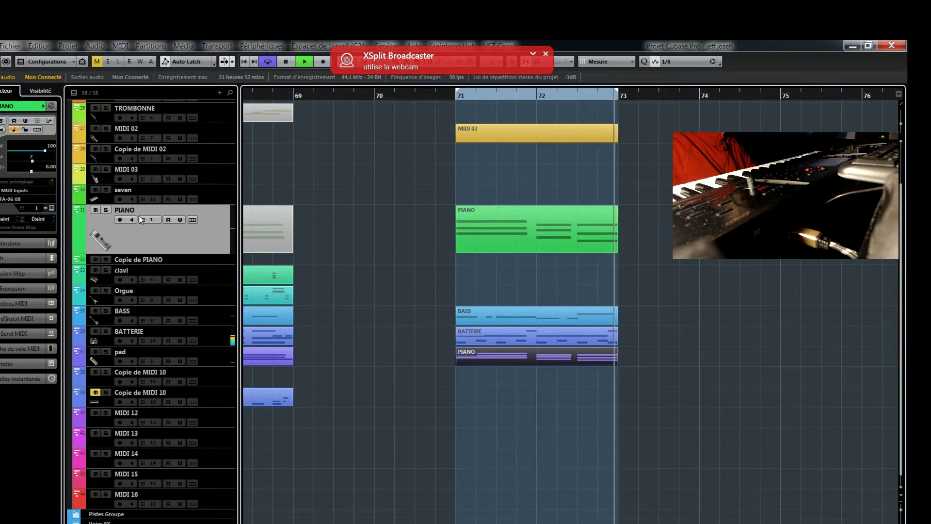
pyautogui.click(253, 49)
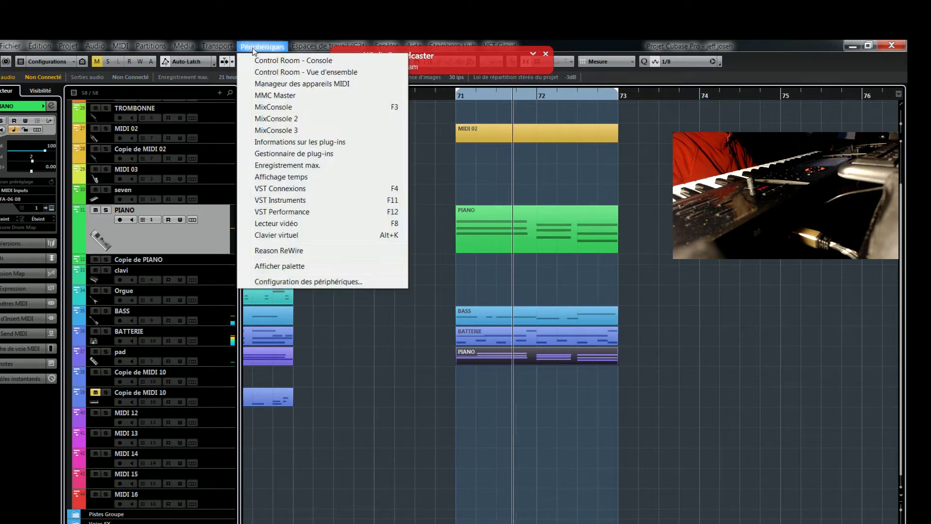
pyautogui.click(276, 108)
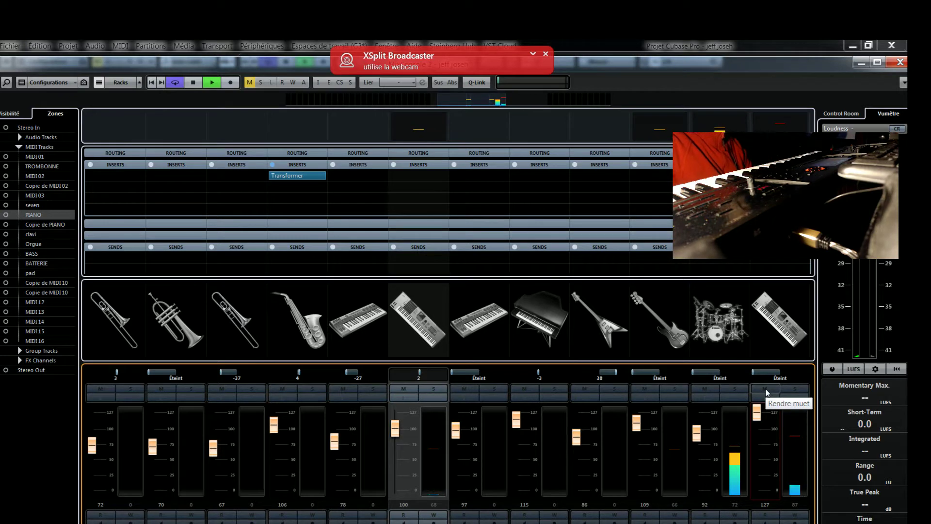
pyautogui.click(861, 63)
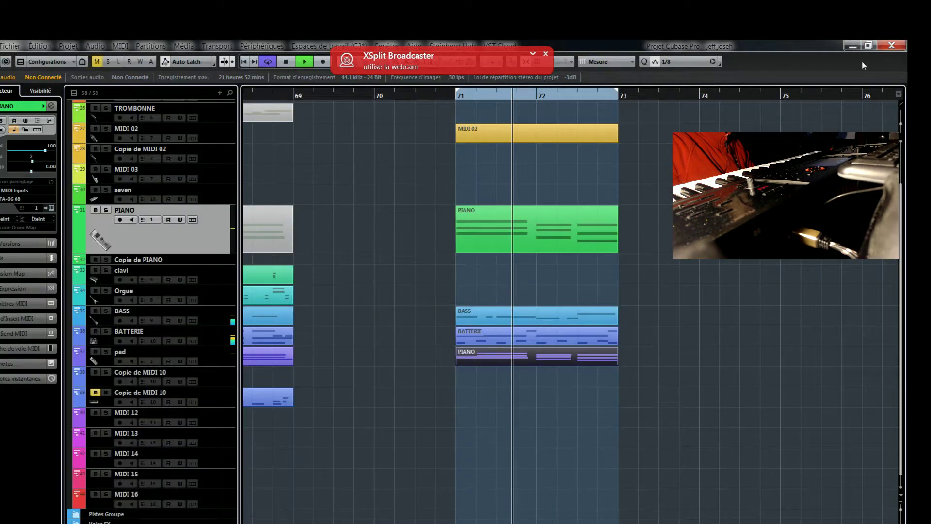
# Route the pad track's MIDI output to 6- FA-06 08
pyautogui.click(165, 356)
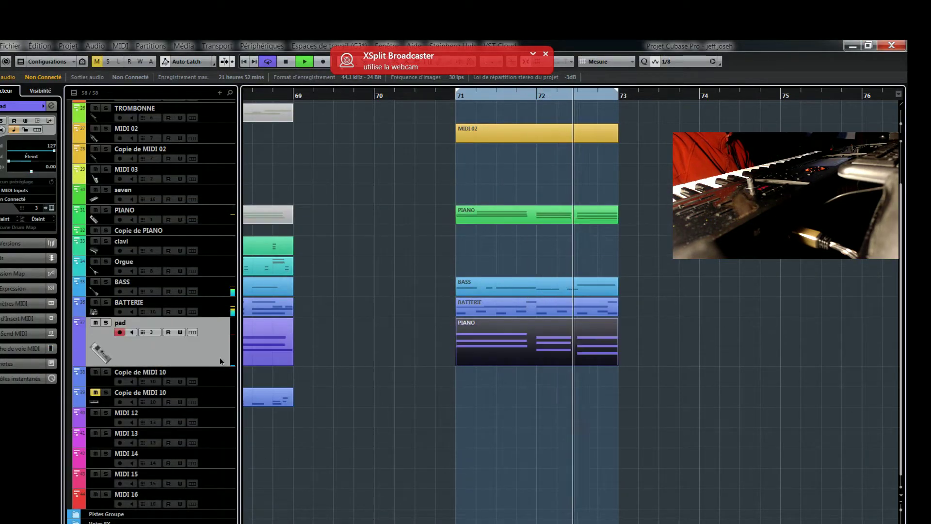
pyautogui.click(20, 199)
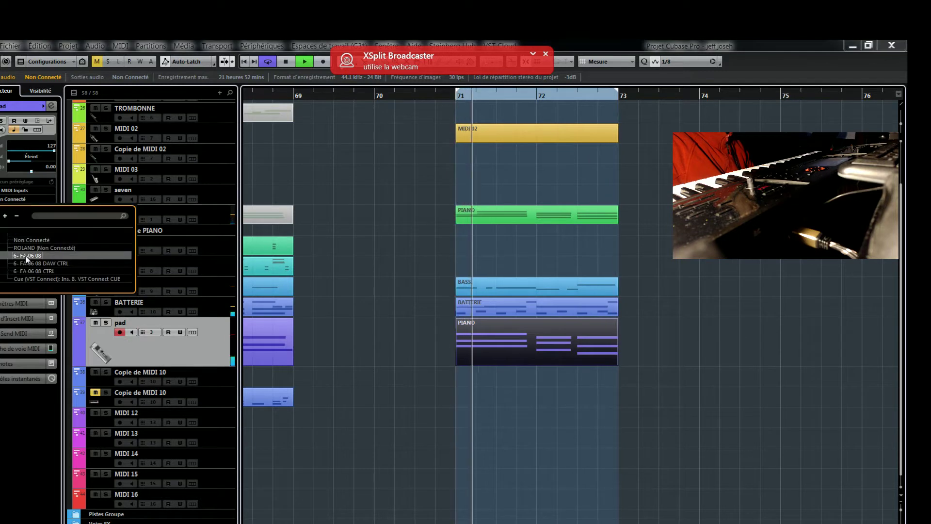
pyautogui.click(25, 255)
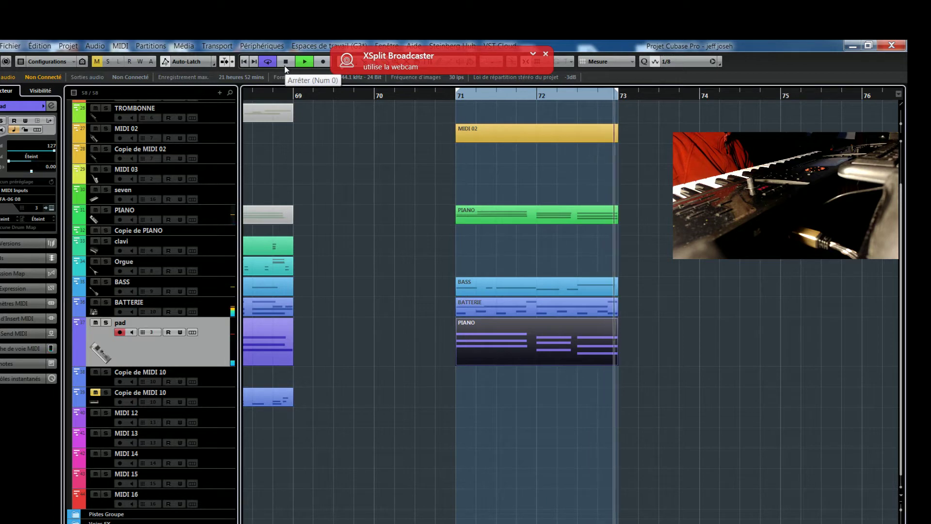
# Open the mixer and lower the pad channel's volume to 49
pyautogui.click(268, 47)
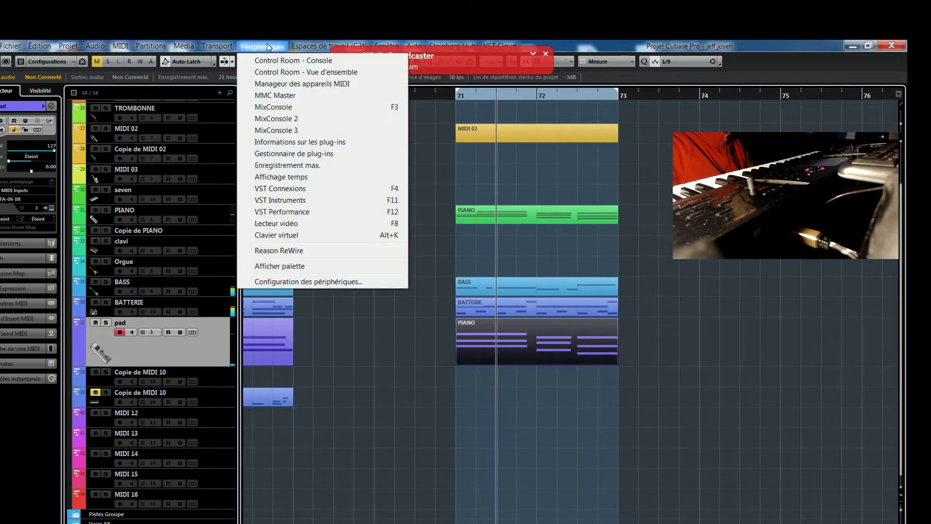
pyautogui.click(272, 118)
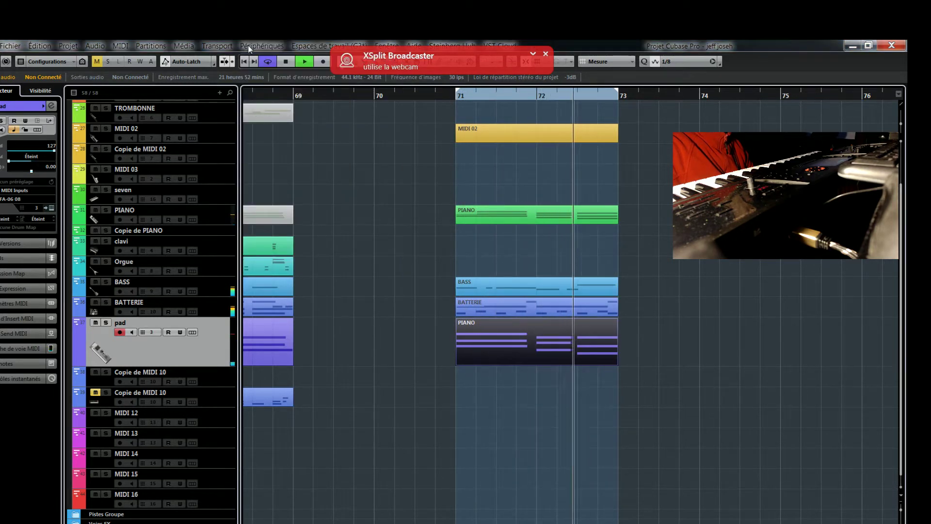
pyautogui.click(262, 45)
pyautogui.click(271, 119)
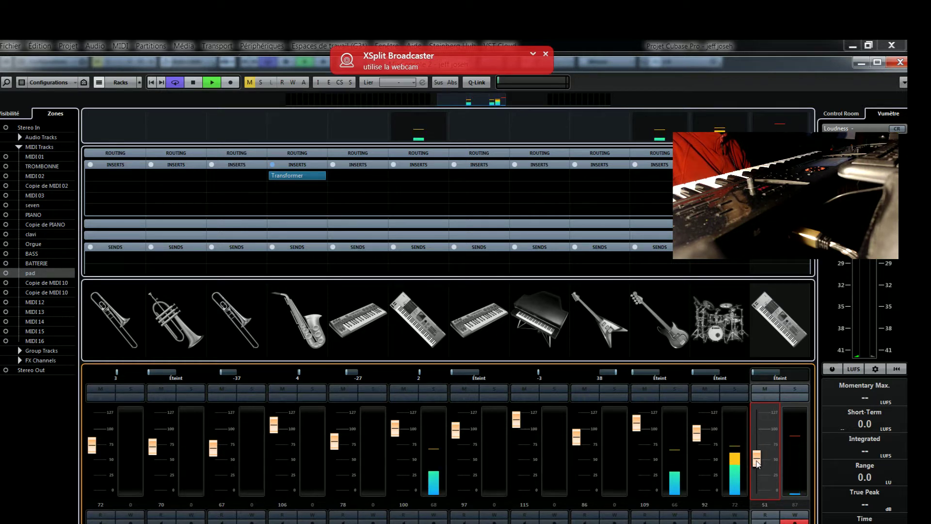
# Solo the pad, BATTERIE, BASS and PIANO channels in the mixer
pyautogui.click(794, 390)
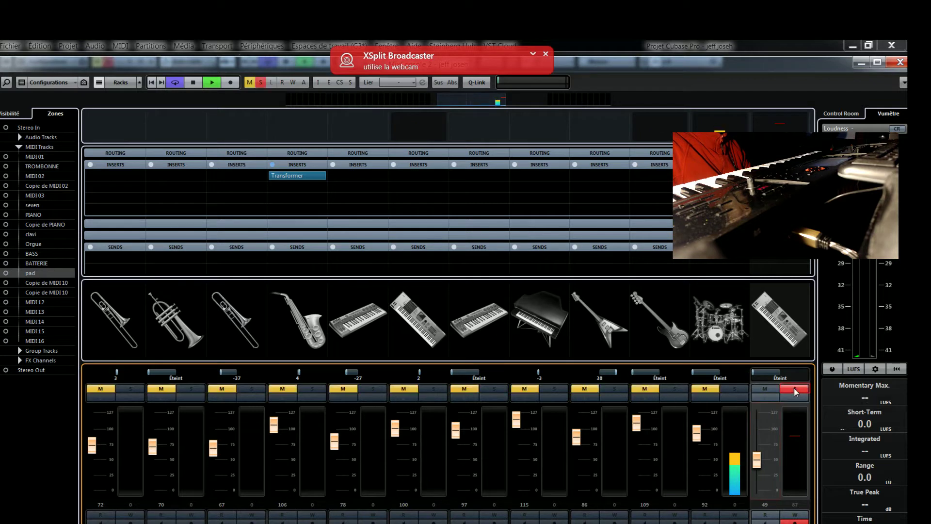
pyautogui.click(730, 389)
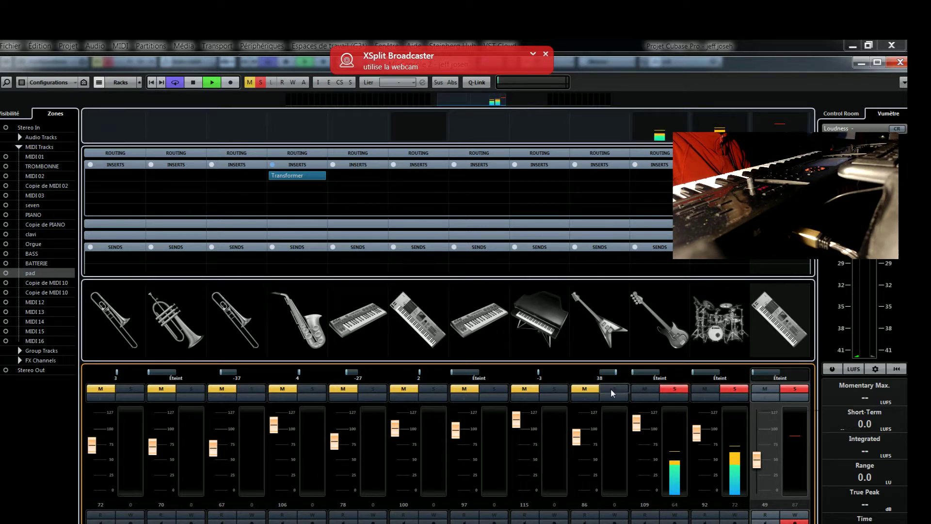
pyautogui.click(492, 390)
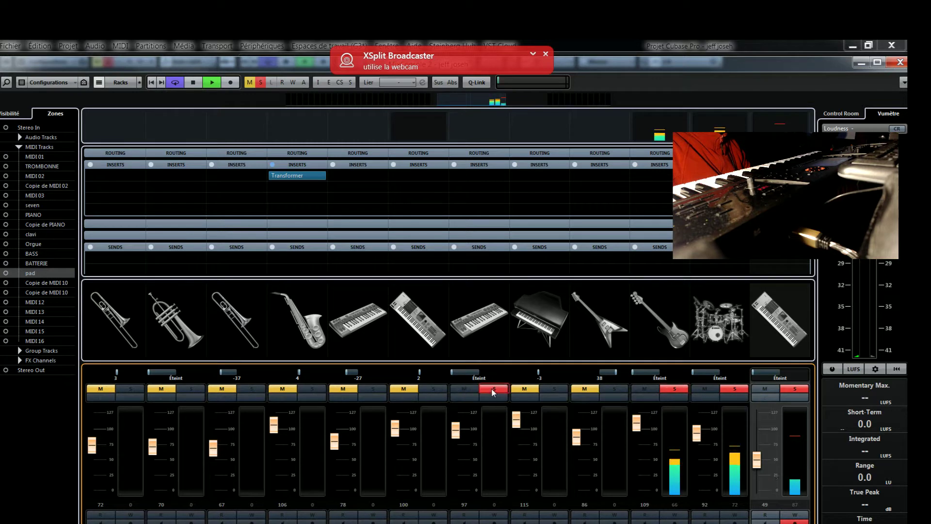
pyautogui.click(431, 390)
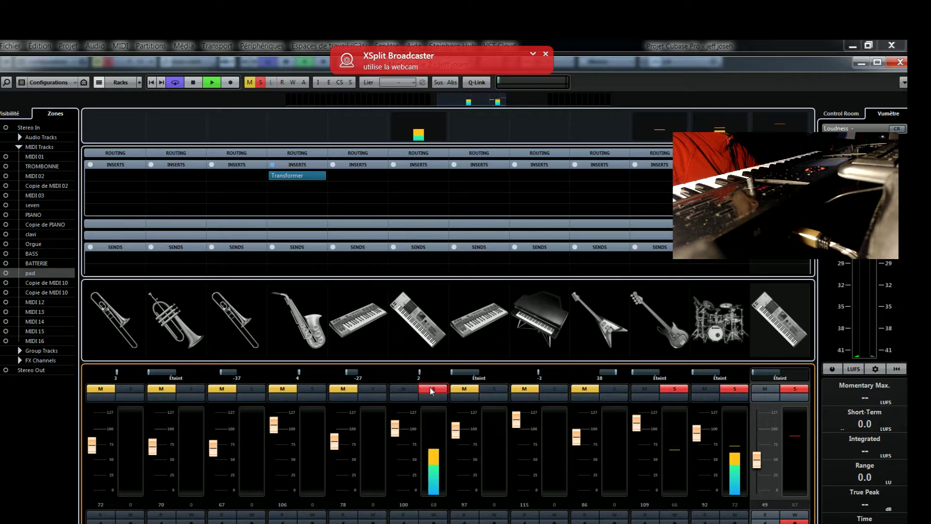
# Change the PIANO channel's track picture to the factory grand piano image
pyautogui.doubleClick(414, 323)
pyautogui.scroll(-1, 426, 335)
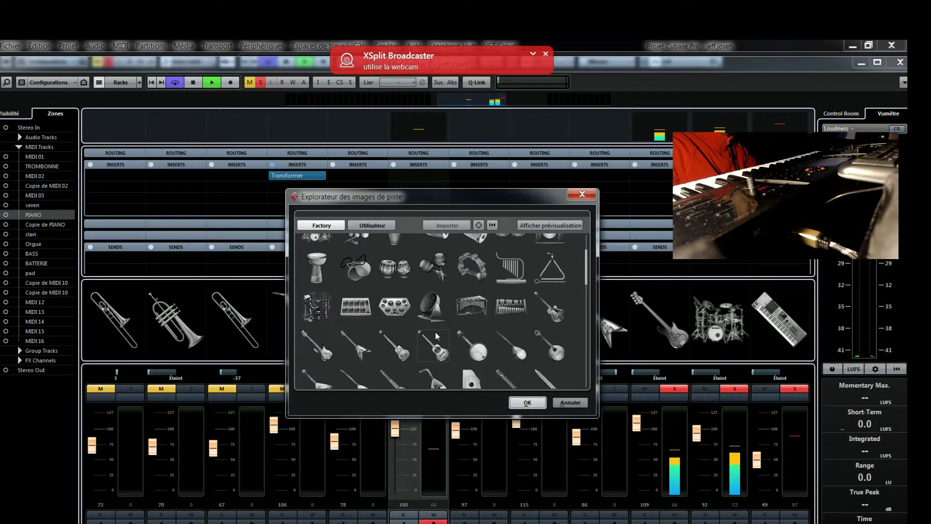
pyautogui.scroll(-3, 420, 342)
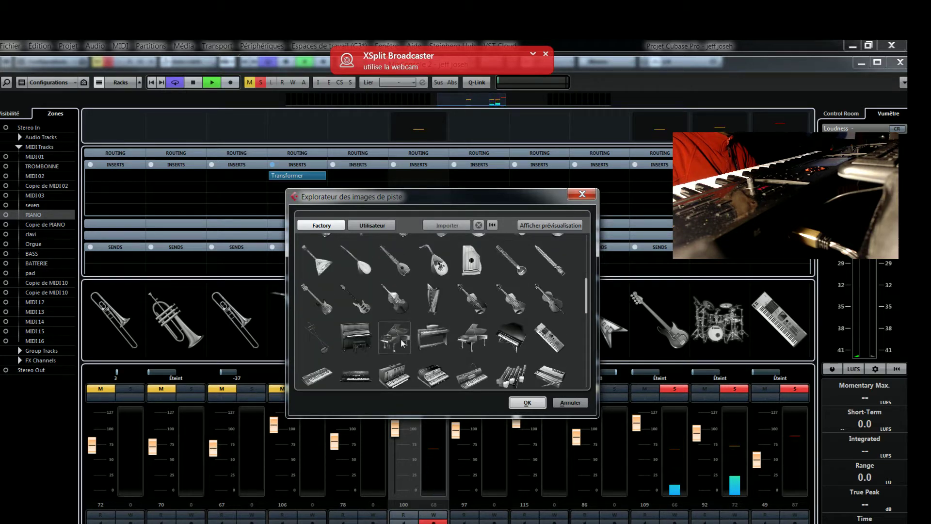
pyautogui.click(529, 403)
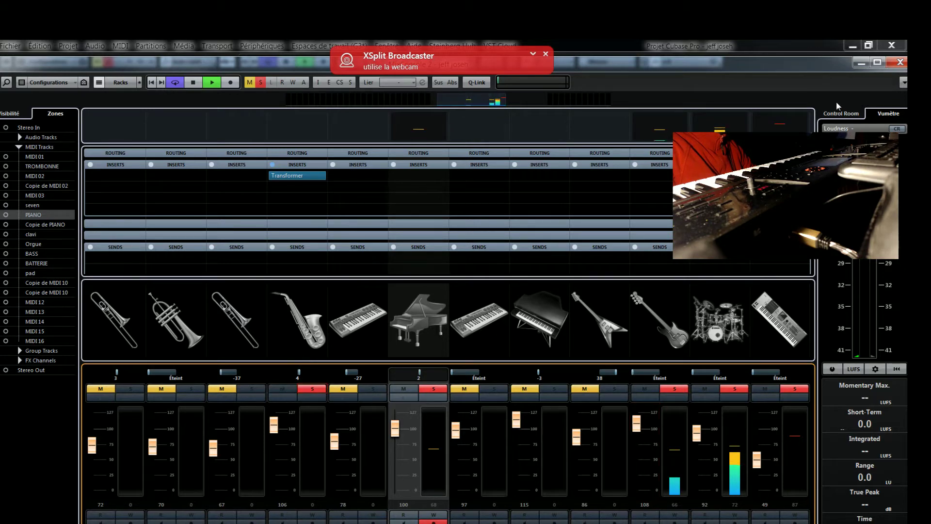
# Leave the mixer, select the MIDI 03 track and set its MIDI output to Non Connecté
pyautogui.click(861, 62)
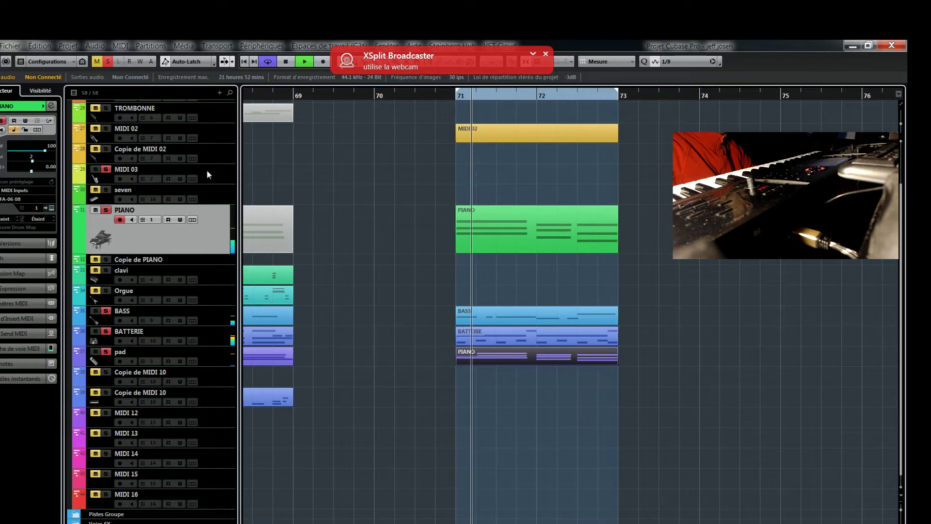
pyautogui.click(218, 177)
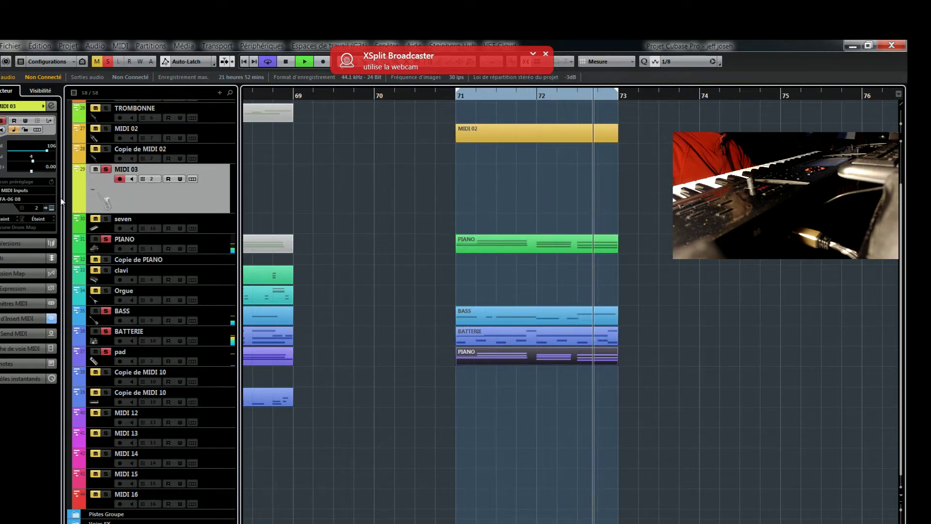
pyautogui.click(29, 199)
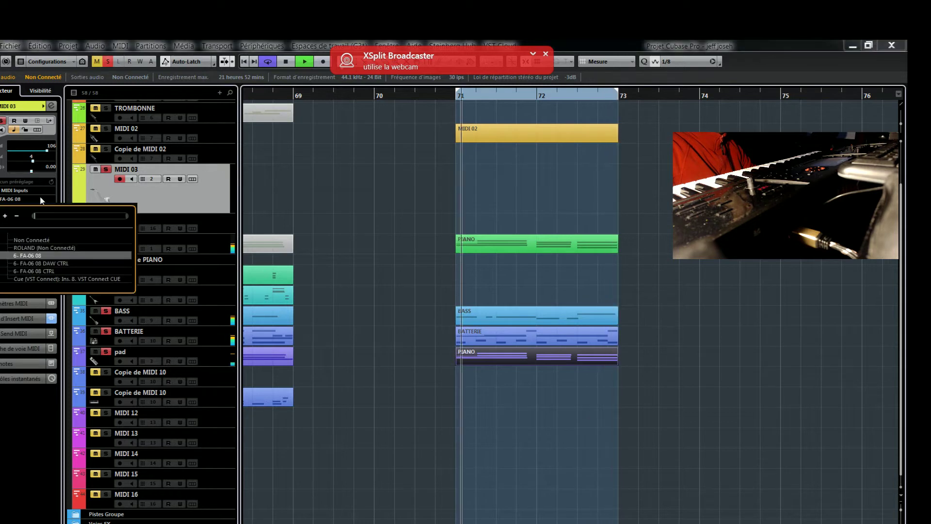
pyautogui.click(39, 248)
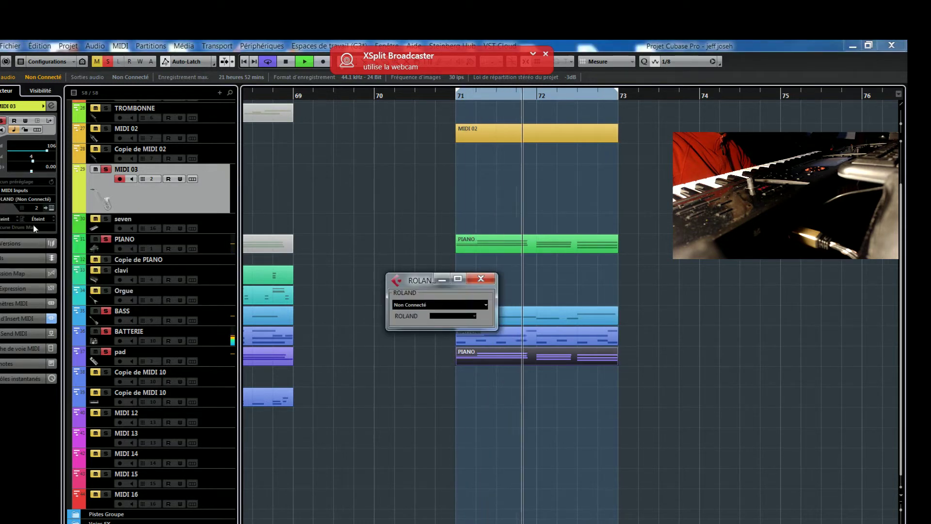
pyautogui.click(481, 279)
pyautogui.click(26, 199)
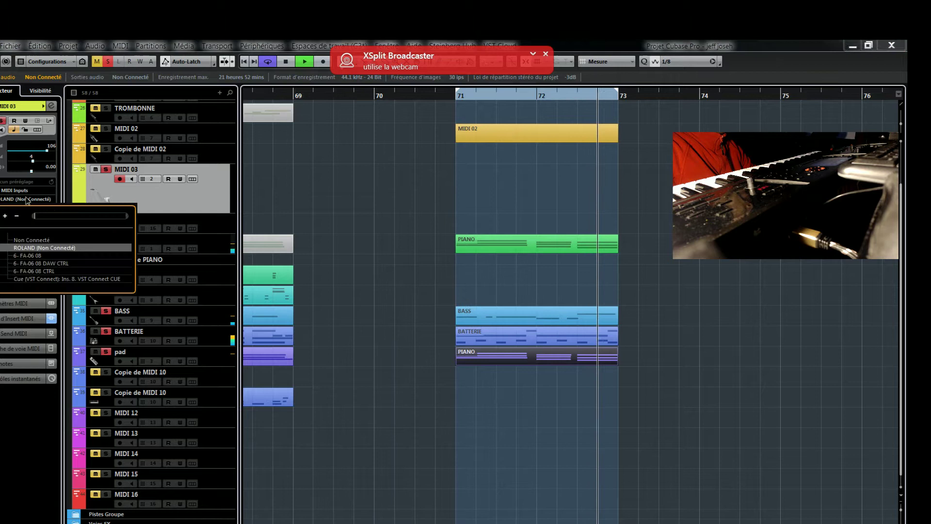
pyautogui.click(31, 239)
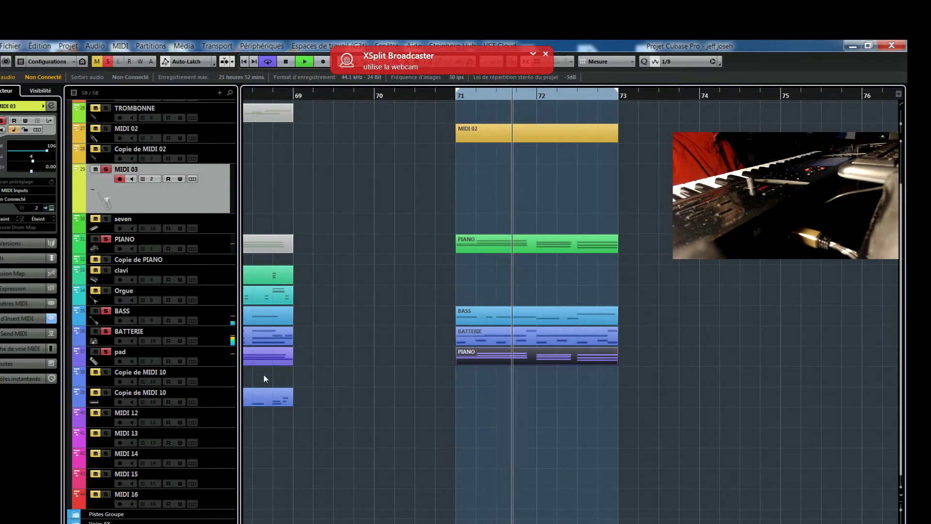
# Create an empty MIDI part from bar 71 to 73 on the MIDI 03 track and inspect it in the key editor
pyautogui.doubleClick(493, 183)
pyautogui.doubleClick(492, 182)
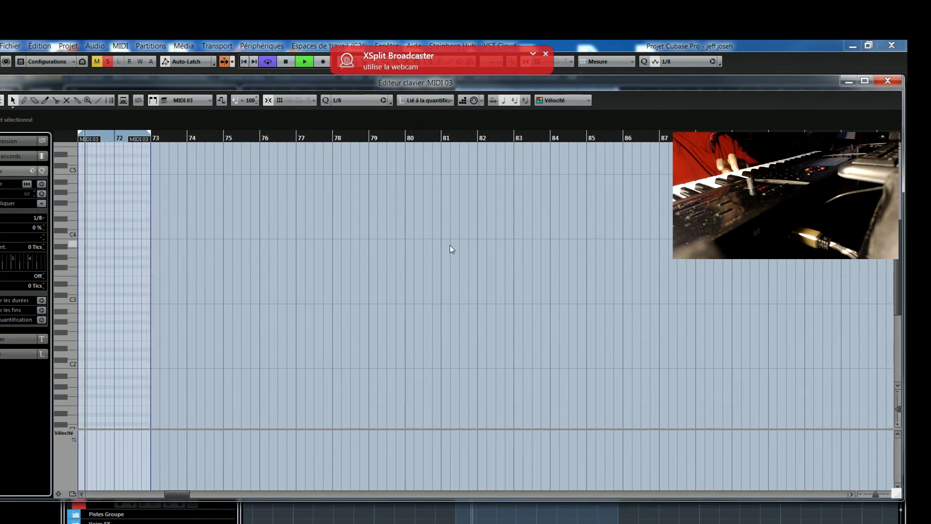
pyautogui.moveTo(871, 497); pyautogui.dragTo(877, 497)
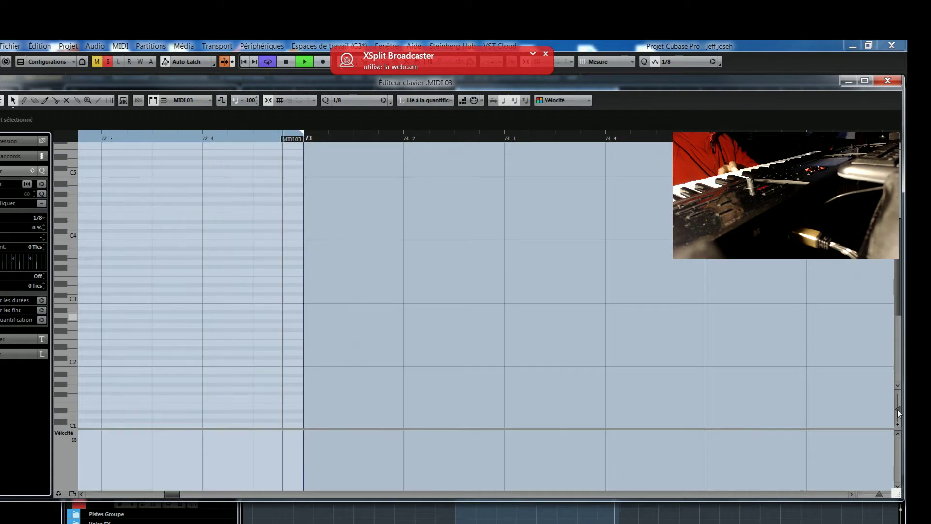
pyautogui.scroll(5, 897, 409)
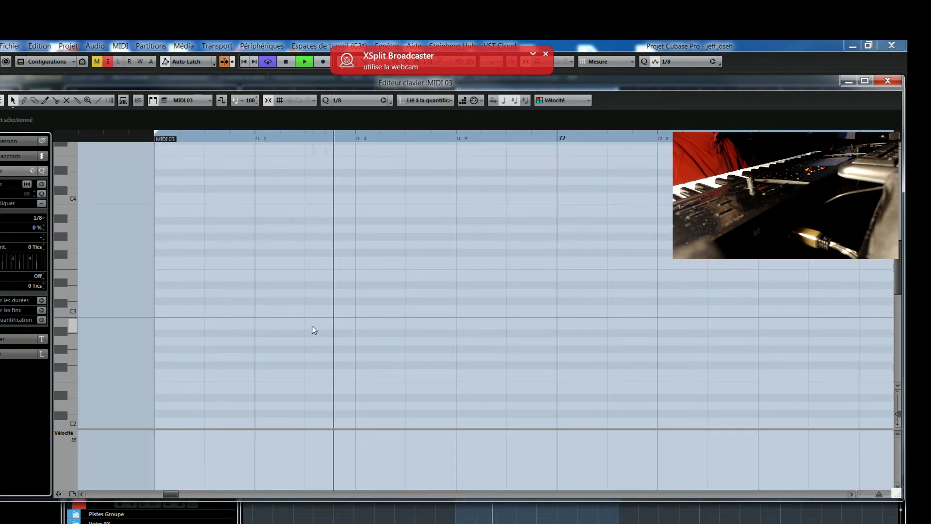
pyautogui.click(887, 81)
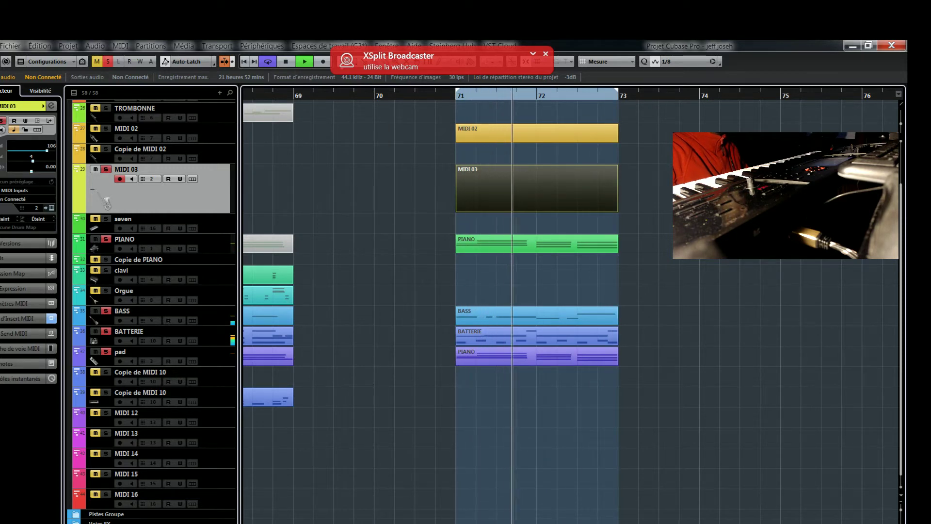
# Reopen the mixer and turn off solo on the PIANO and BASS channels
pyautogui.click(263, 46)
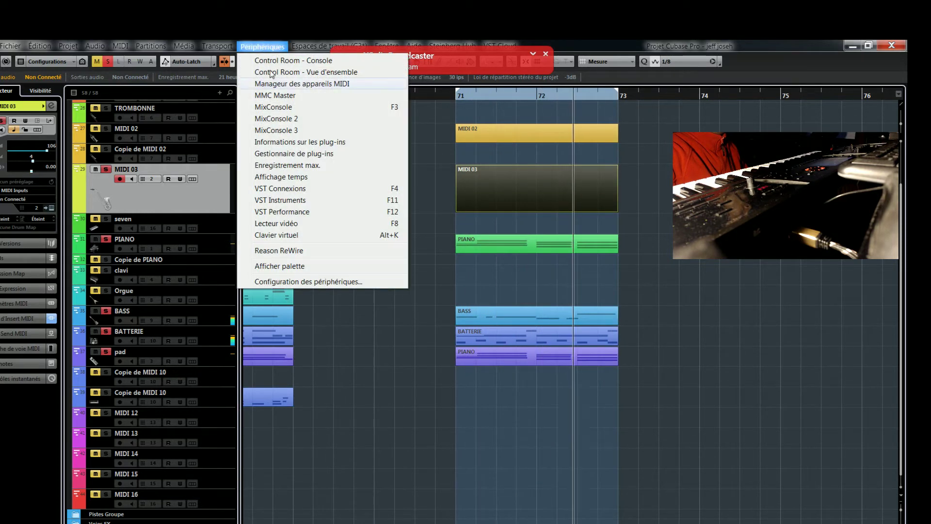
pyautogui.click(285, 120)
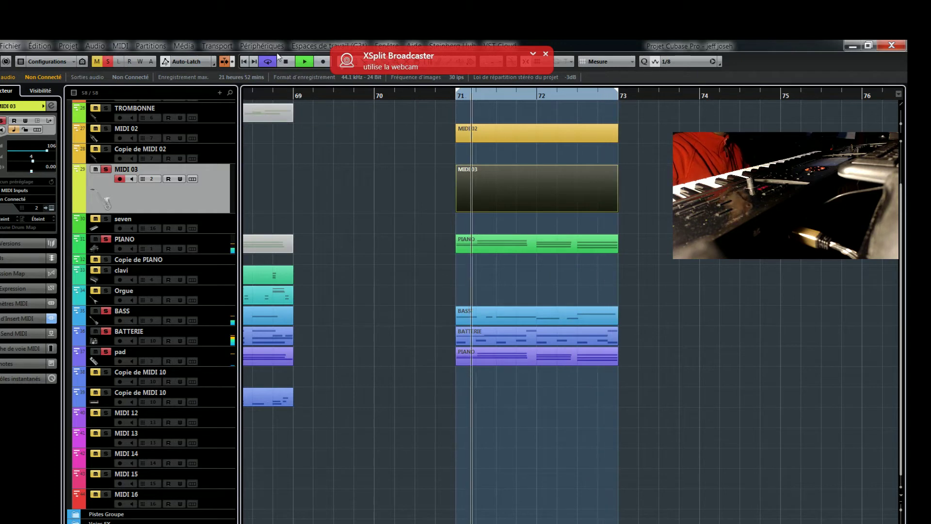
pyautogui.click(263, 46)
pyautogui.click(279, 116)
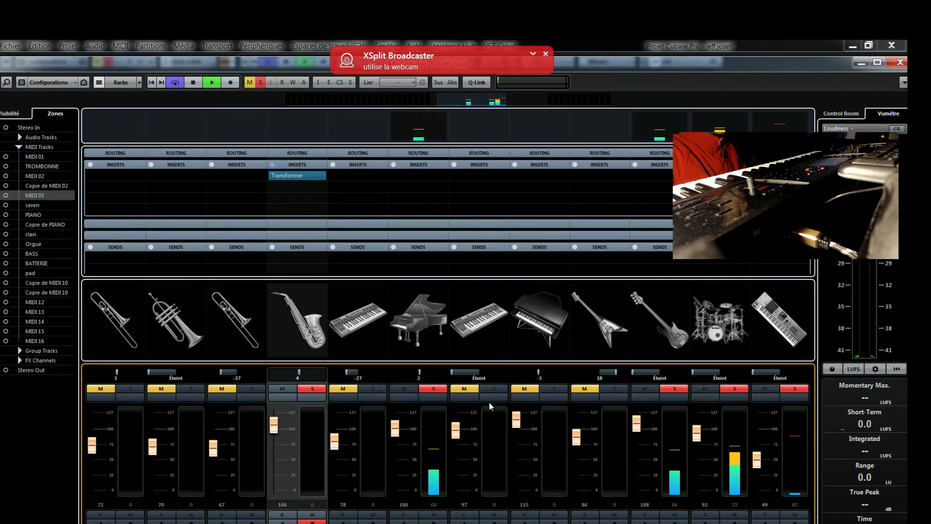
pyautogui.click(444, 388)
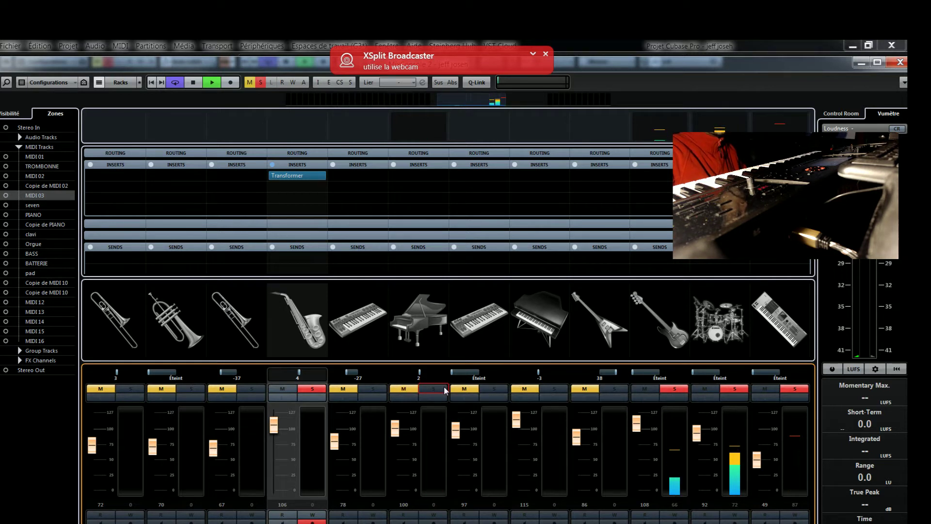
pyautogui.click(673, 390)
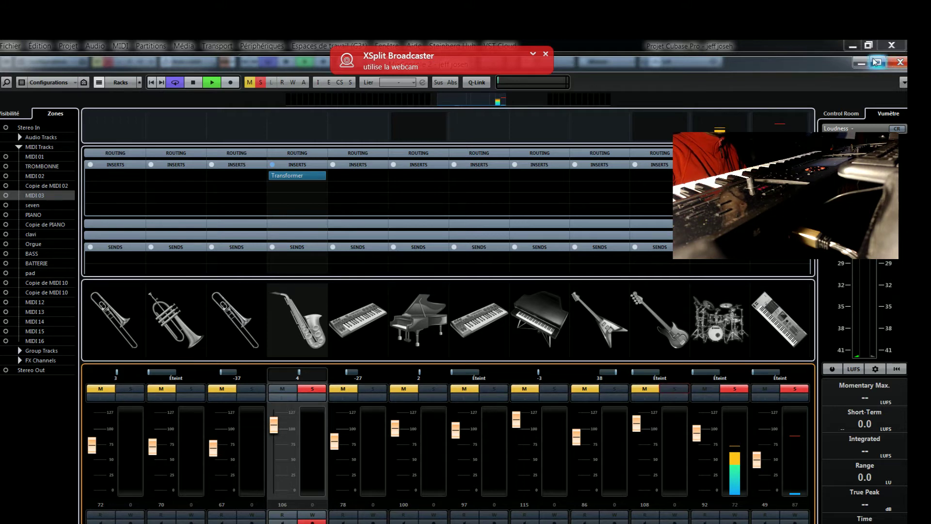
pyautogui.click(862, 64)
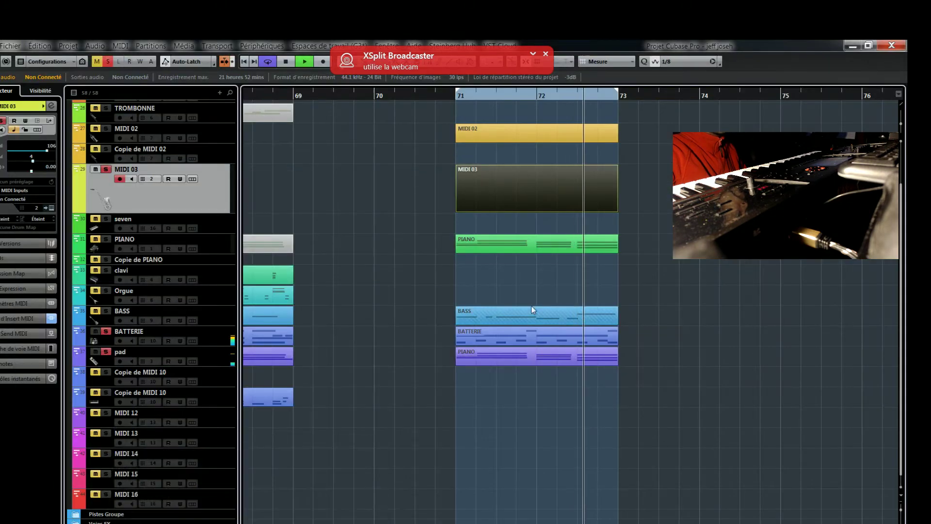
# Duplicate the BATTERIE part and the pad track's part to bar 73, and set the loop range to bars 73–75
pyautogui.click(516, 340)
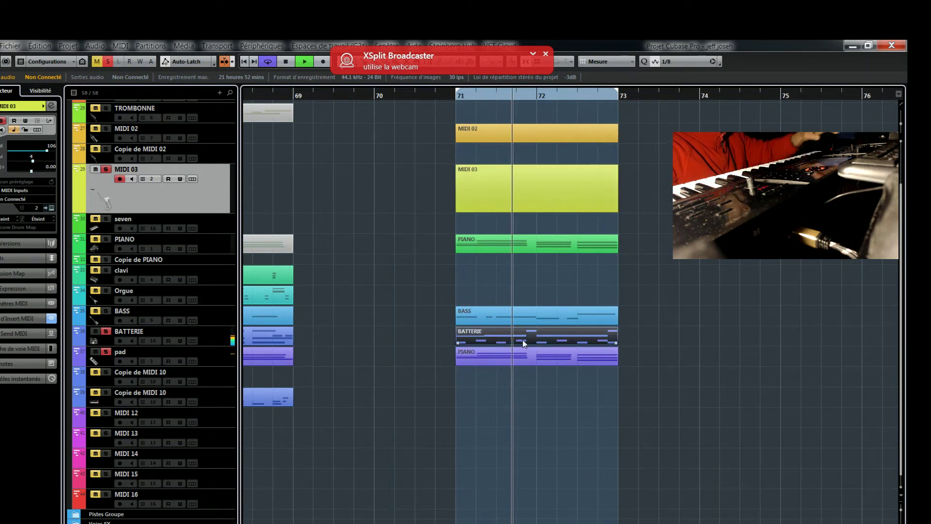
pyautogui.hotkey('ctrl', 'd')
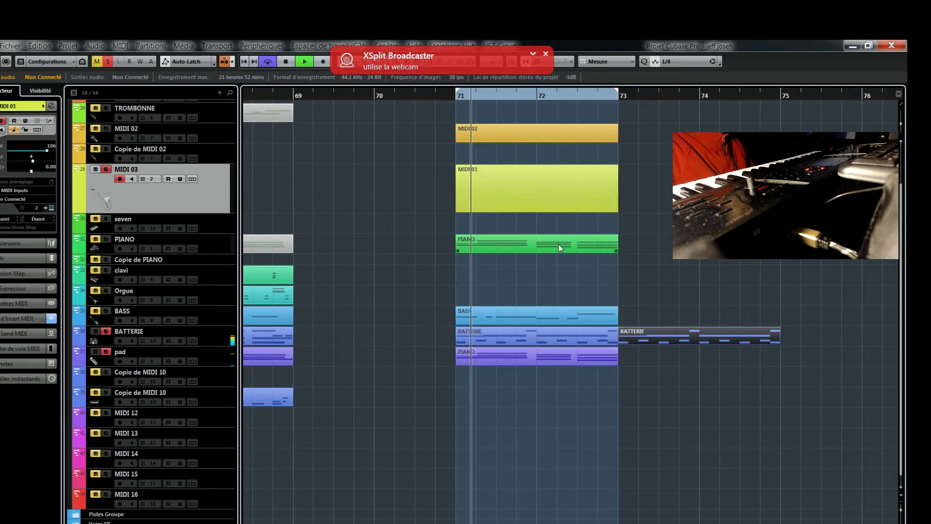
pyautogui.click(541, 359)
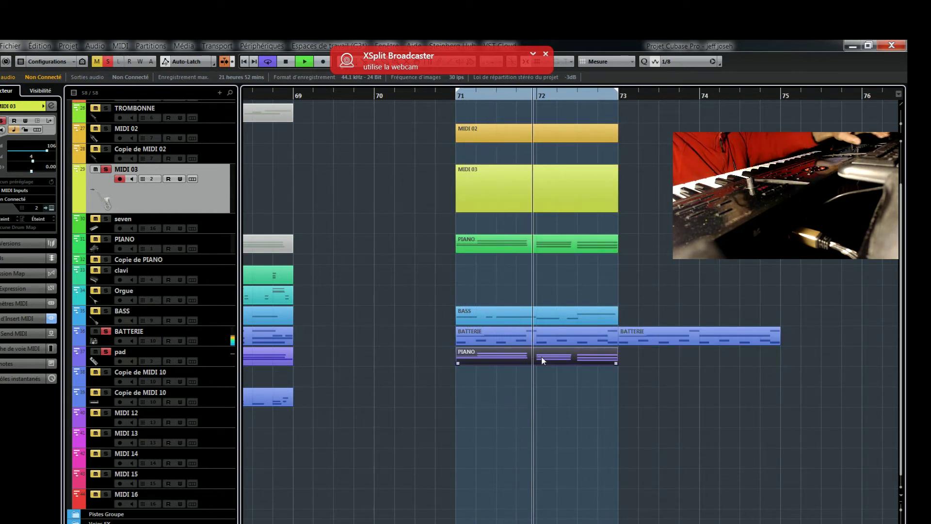
pyautogui.hotkey('ctrl', 'd')
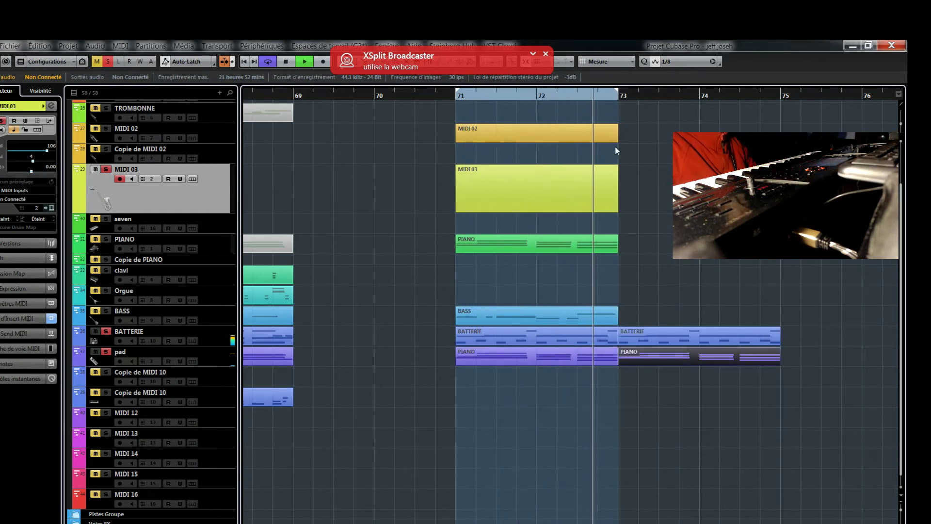
pyautogui.moveTo(617, 96); pyautogui.dragTo(780, 95)
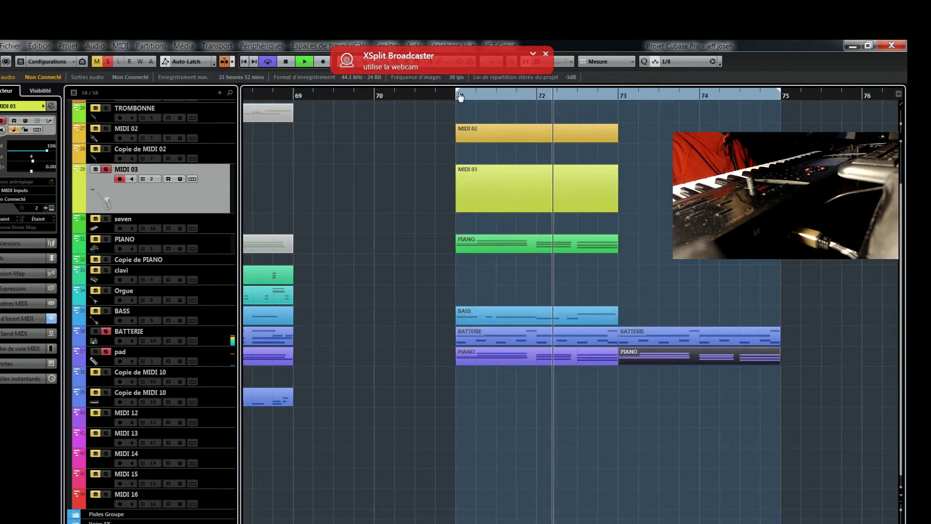
pyautogui.press('p')
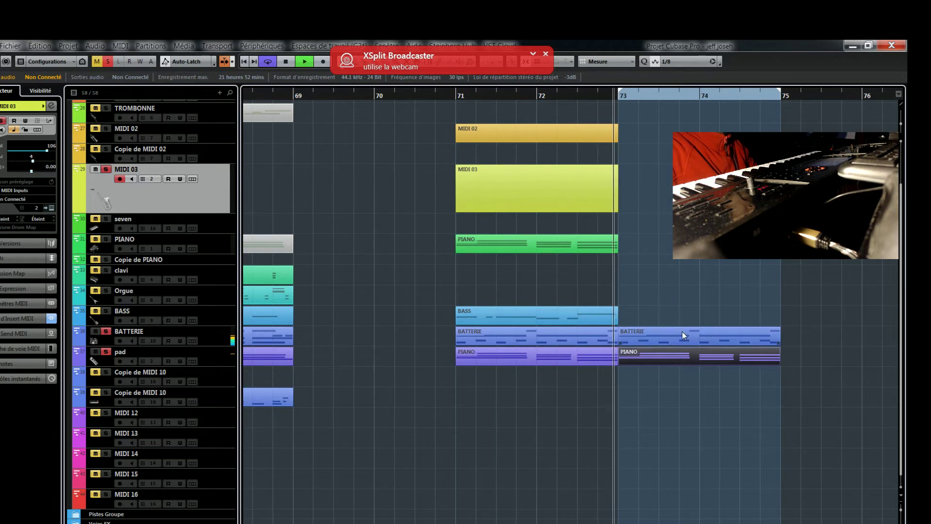
# Open the duplicated BATTERIE part in the key editor and add a 1/8 C1 note directly after the kick at bar 74
pyautogui.click(692, 339)
pyautogui.doubleClick(692, 339)
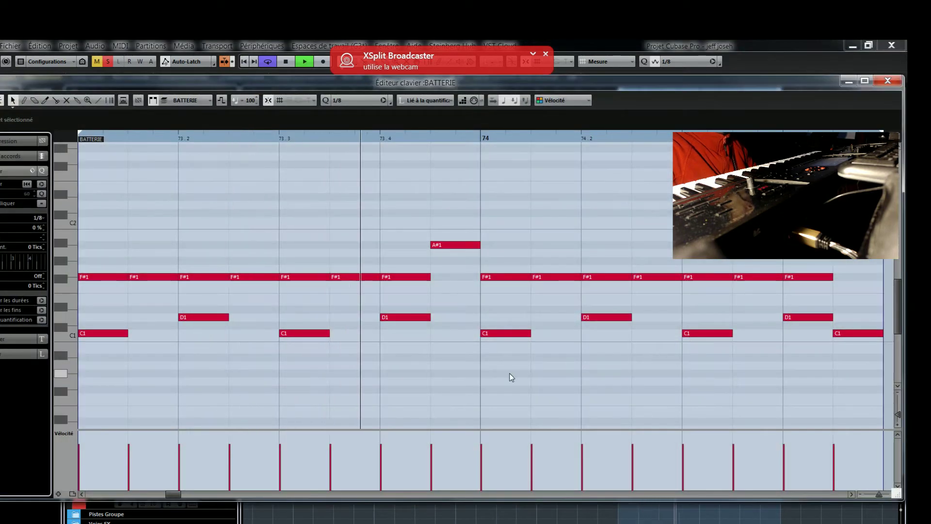
pyautogui.rightClick(552, 334)
pyautogui.click(563, 335)
pyautogui.click(564, 335)
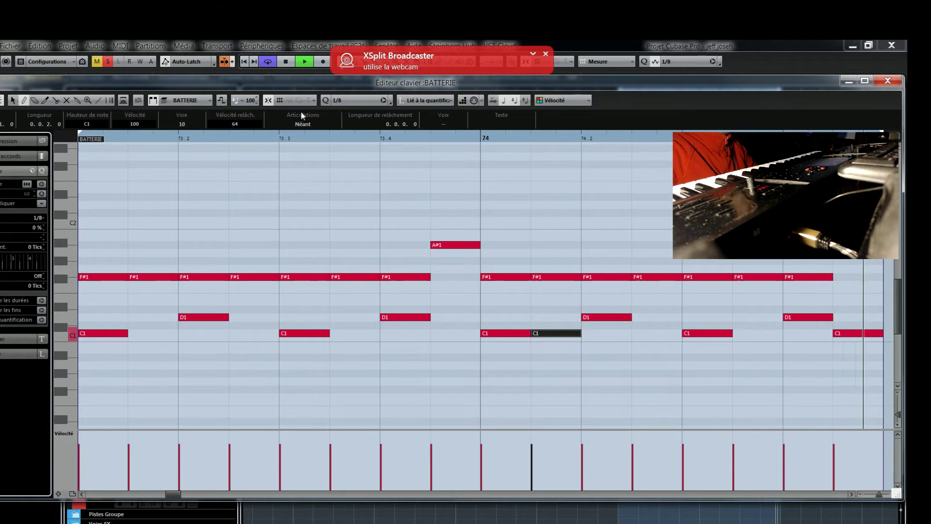
# Set the quantize value to 1/16 and trim the new C1 note's start so it covers only the sixteenth before 74.2
pyautogui.click(334, 100)
pyautogui.click(358, 161)
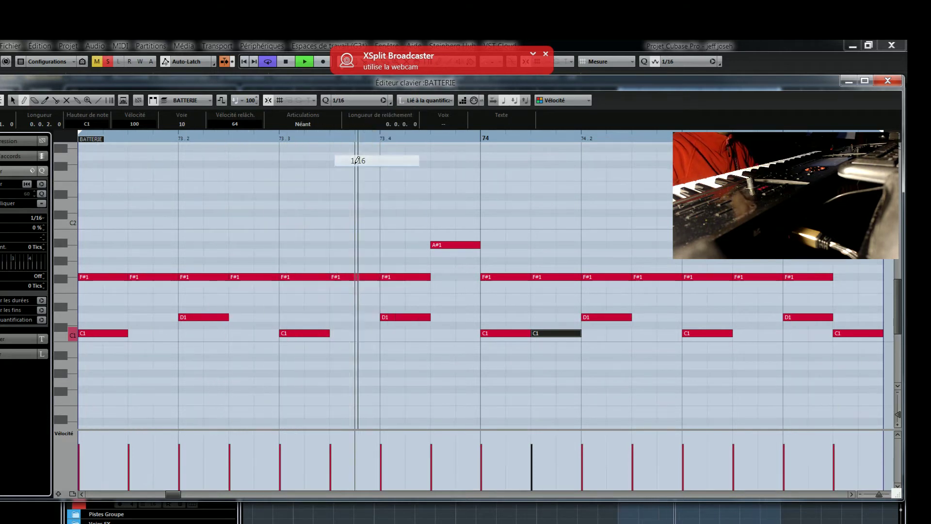
pyautogui.moveTo(534, 334); pyautogui.dragTo(556, 334)
pyautogui.click(581, 388)
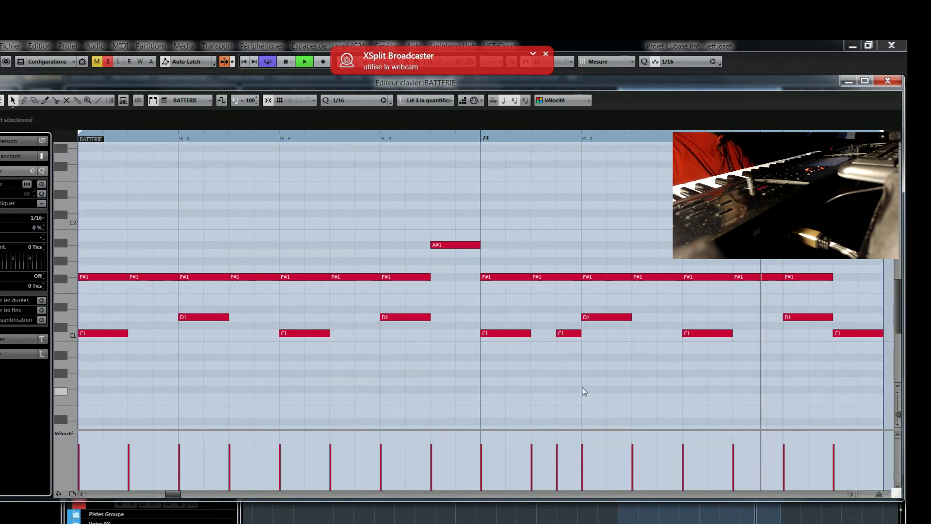
# Add a 1/16 C1 note just before 74.4 and move it one sixteenth earlier, against the C1 note starting at 74.3
pyautogui.rightClick(718, 389)
pyautogui.click(730, 389)
pyautogui.click(764, 333)
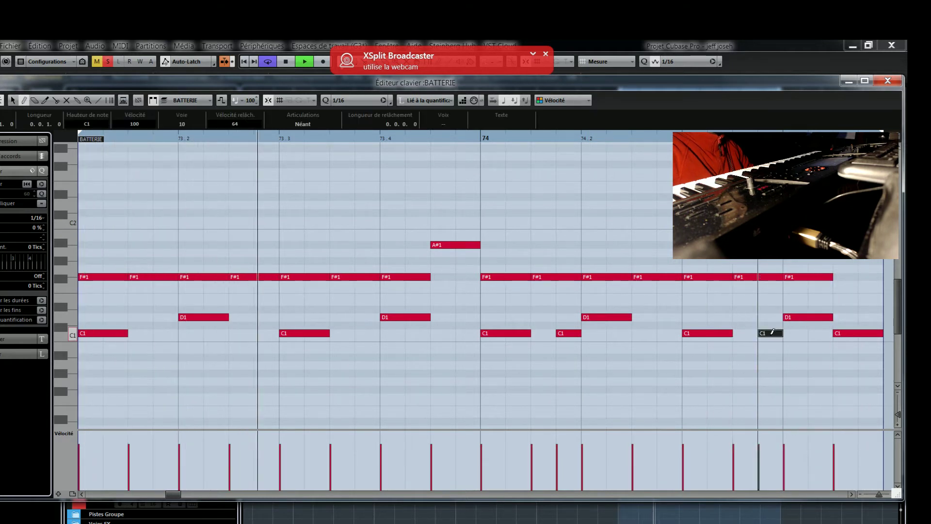
pyautogui.rightClick(437, 189)
pyautogui.click(449, 189)
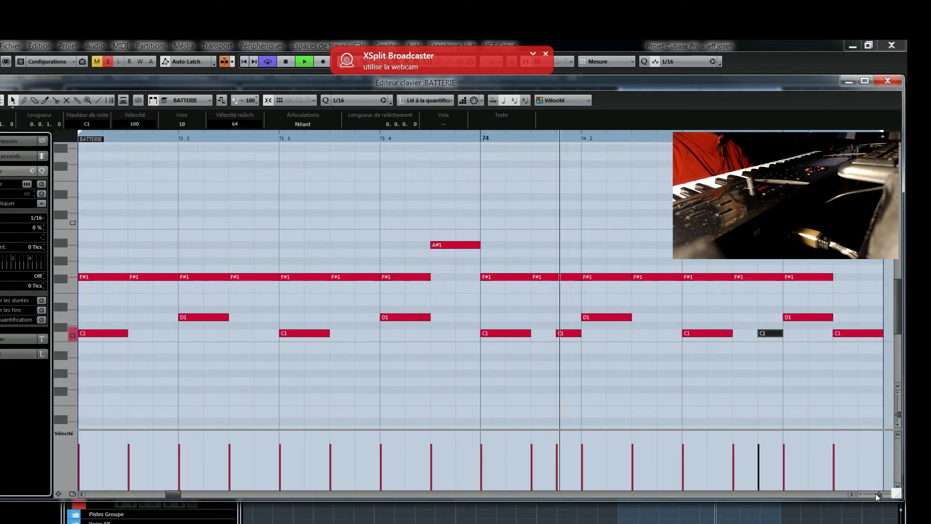
pyautogui.click(849, 493)
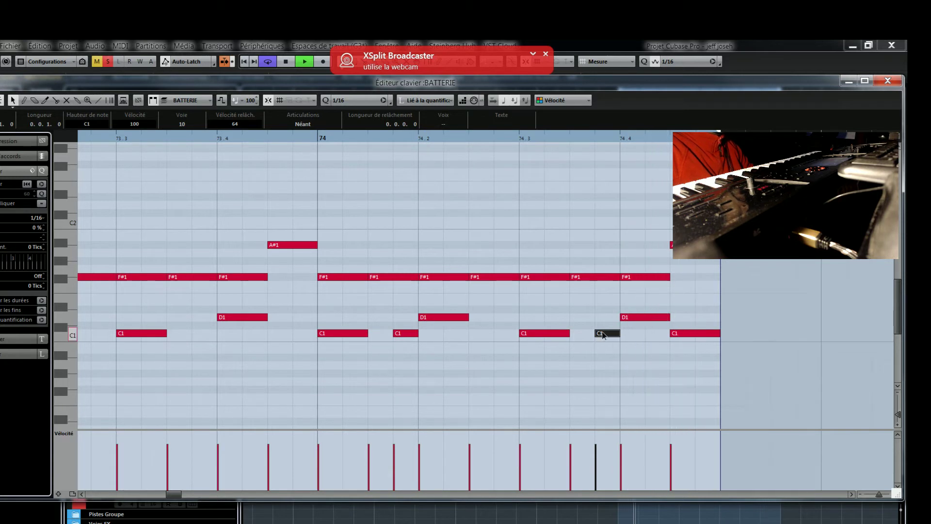
pyautogui.moveTo(586, 335); pyautogui.dragTo(587, 336)
pyautogui.click(610, 383)
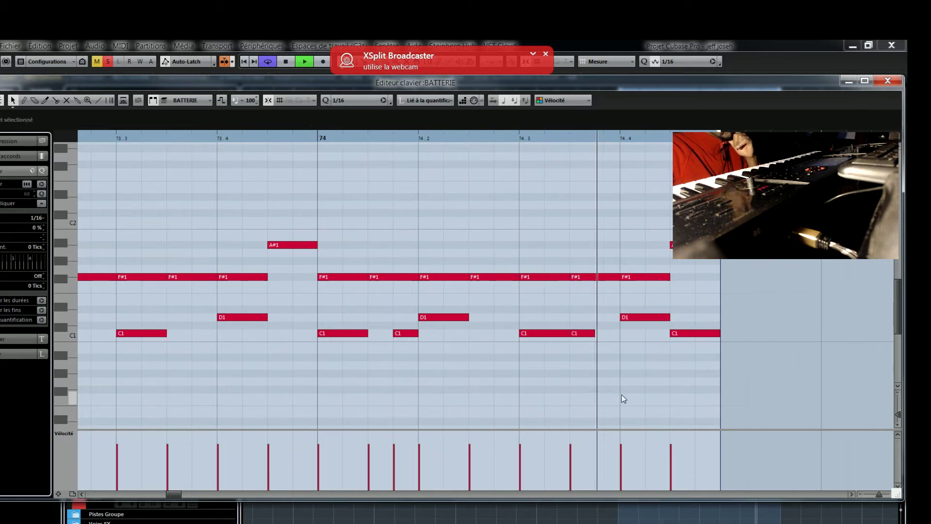
# Draw a 1/16 D1 note halfway through beat 74.4 and a 1/16 E1 note on the part's last sixteenth
pyautogui.click(683, 386)
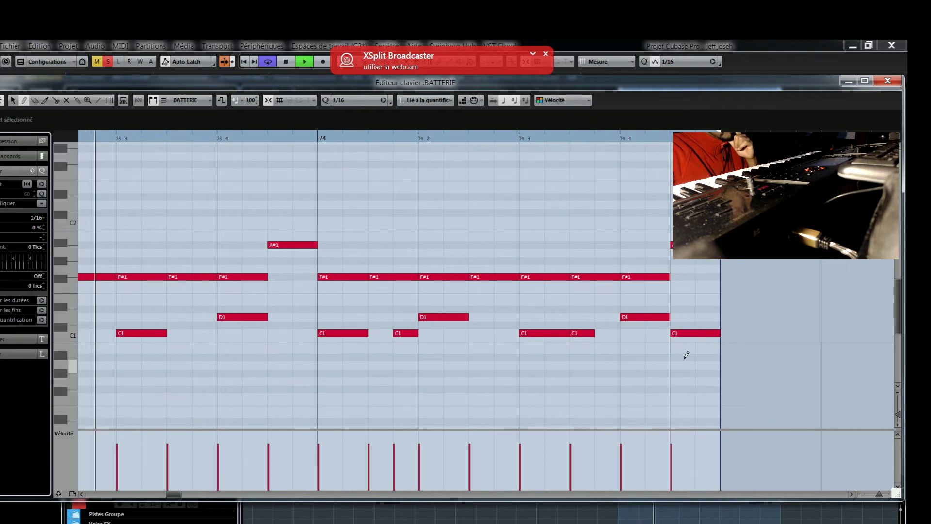
pyautogui.click(682, 318)
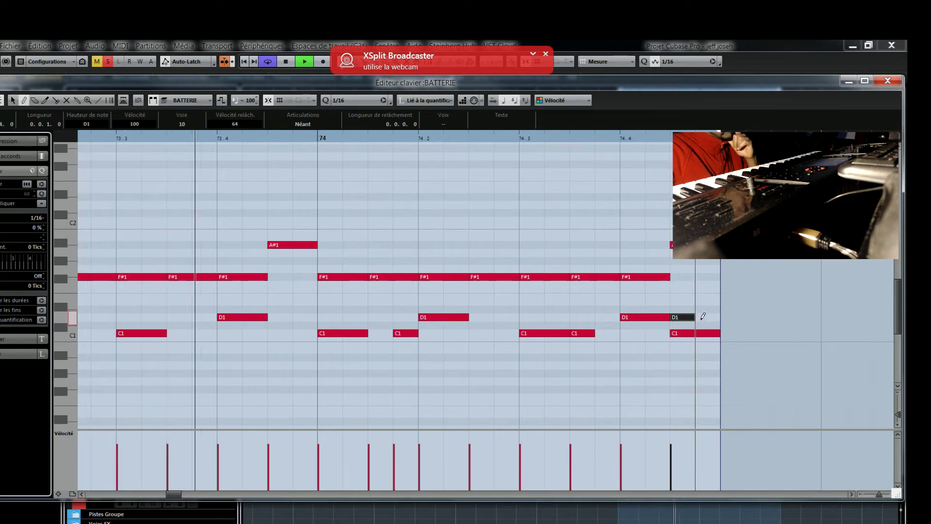
pyautogui.click(707, 301)
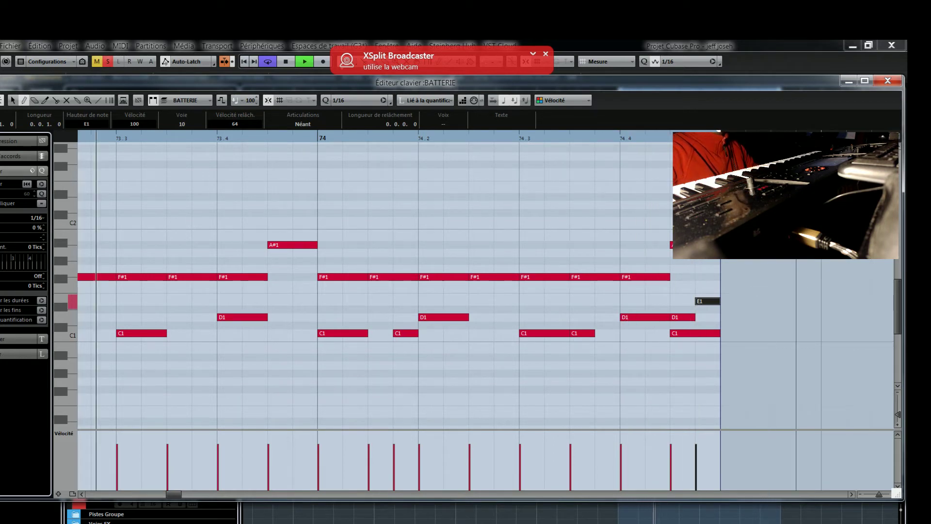
# Close the key editor and duplicate the edited BATTERIE part to bar 75
pyautogui.click(887, 80)
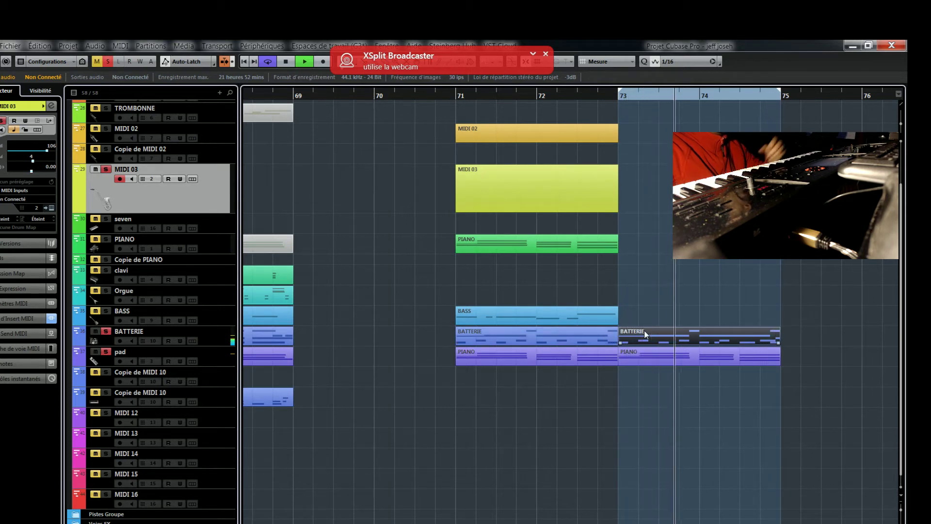
pyautogui.hotkey('ctrl', 'd')
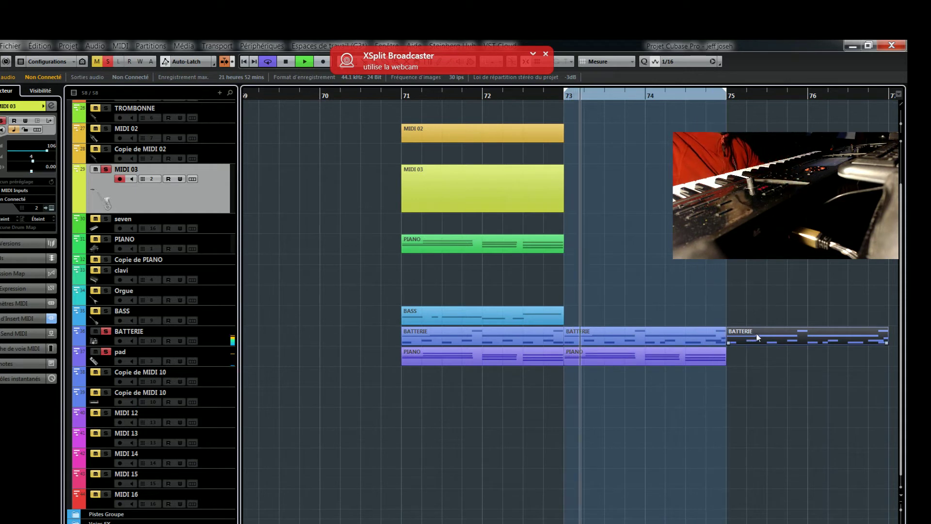
# Duplicate the pad track's PIANO part from bar 73 to bar 75 and set the loop range to bars 74–76
pyautogui.click(677, 360)
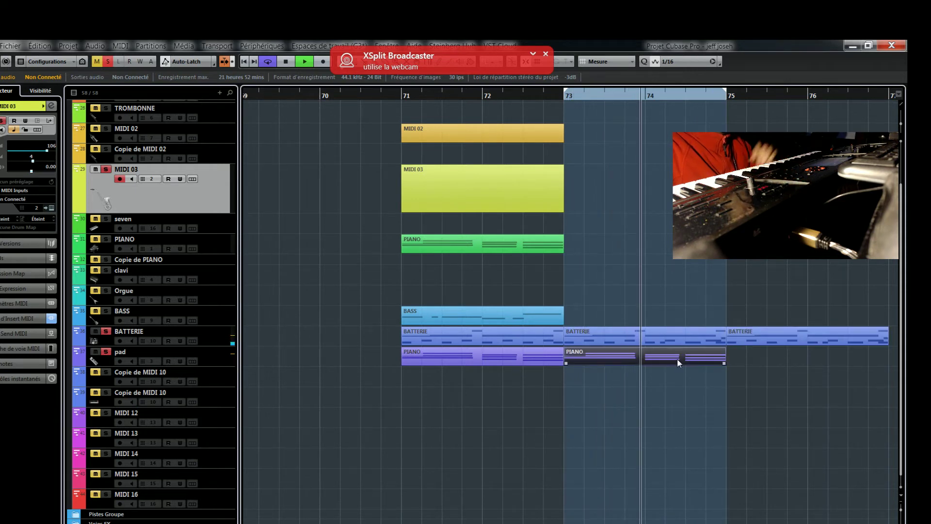
pyautogui.hotkey('ctrl', 'd')
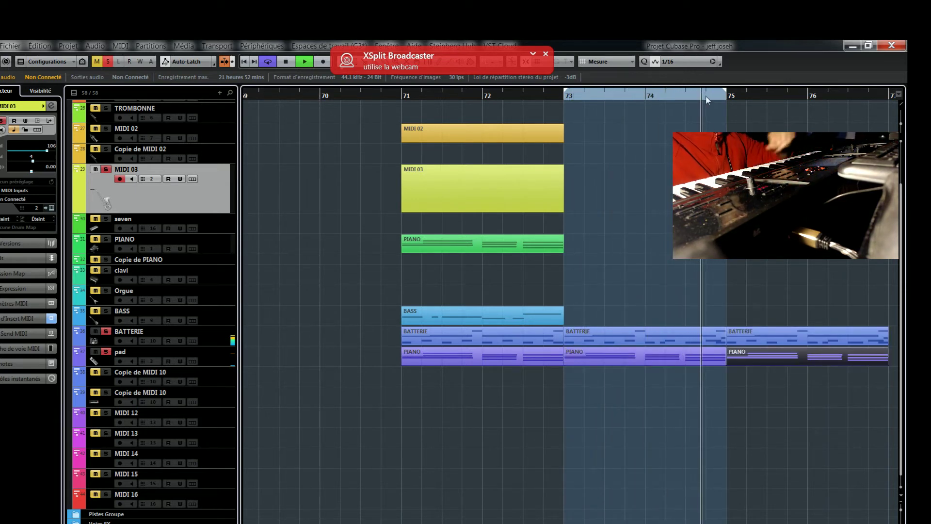
pyautogui.moveTo(723, 90); pyautogui.dragTo(808, 91)
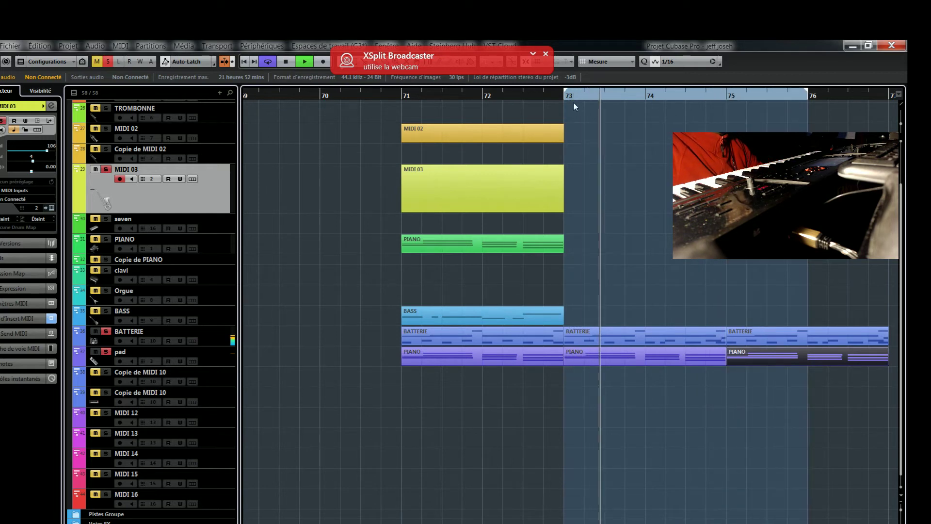
# In the BATTERIE part starting at bar 75, move the first F#1 note up to A#1 and put the key editor away
pyautogui.doubleClick(764, 335)
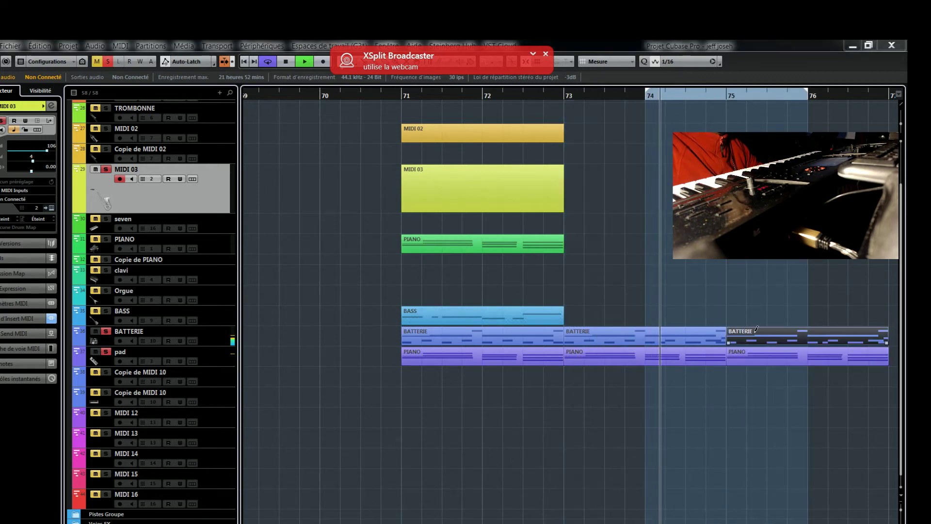
pyautogui.rightClick(482, 262)
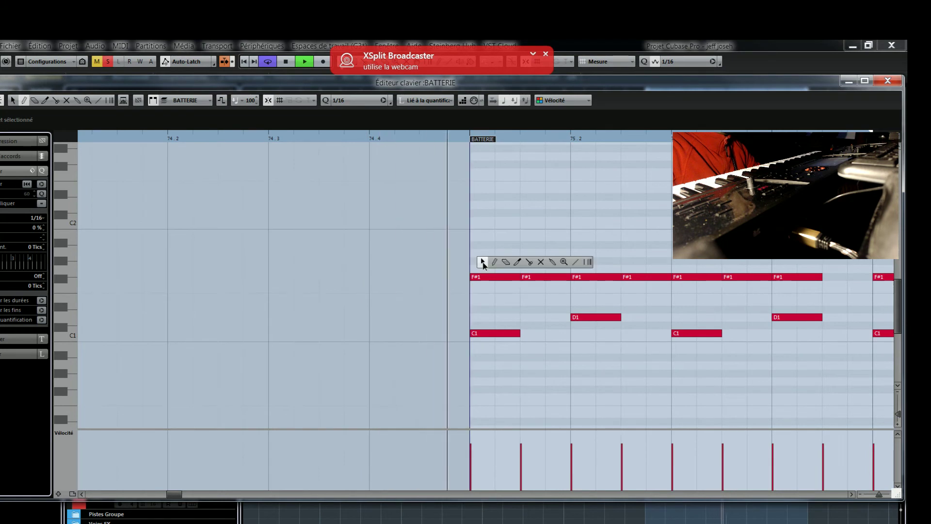
pyautogui.click(484, 262)
pyautogui.moveTo(483, 277); pyautogui.dragTo(481, 245)
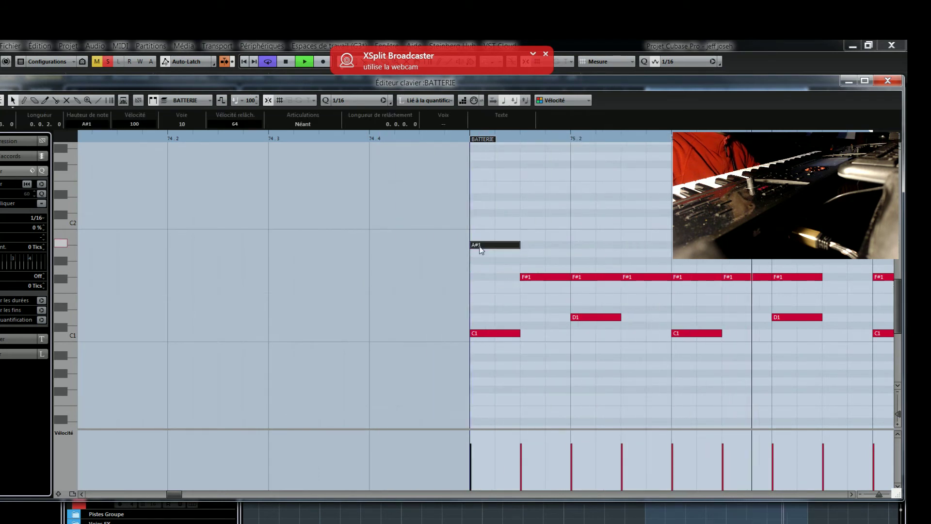
pyautogui.click(486, 270)
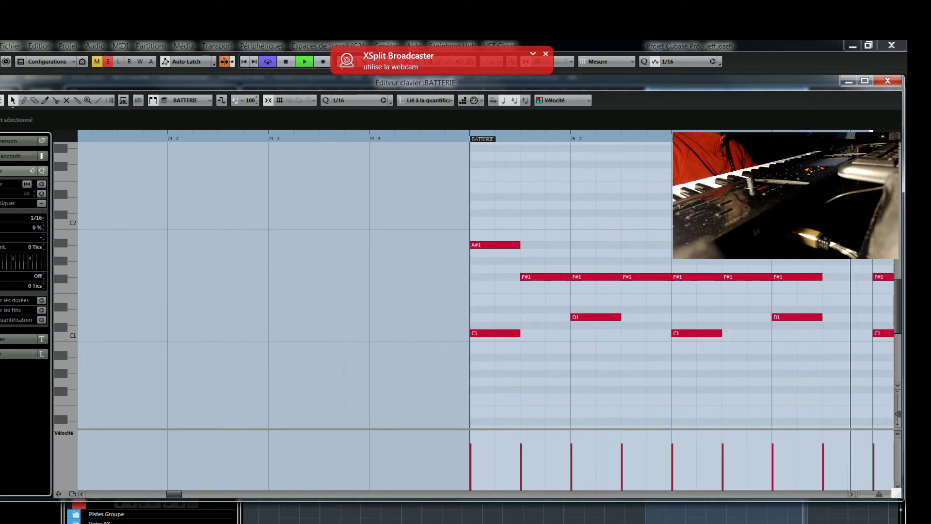
pyautogui.click(847, 82)
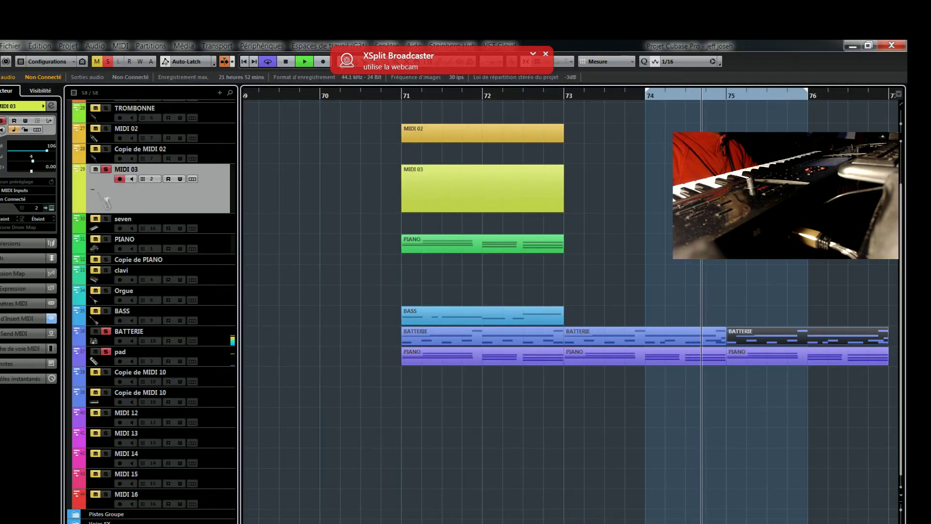
# In the bar 73 BATTERIE part, draw a 1/16 C2 note halfway through beat 74.4 and a 1/16 B1 note on the last sixteenth
pyautogui.doubleClick(722, 335)
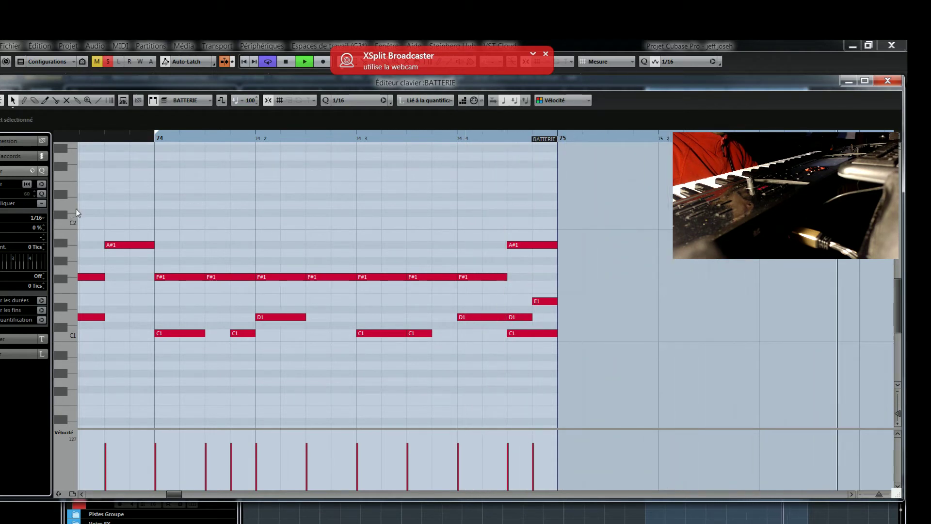
pyautogui.rightClick(115, 207)
pyautogui.click(127, 208)
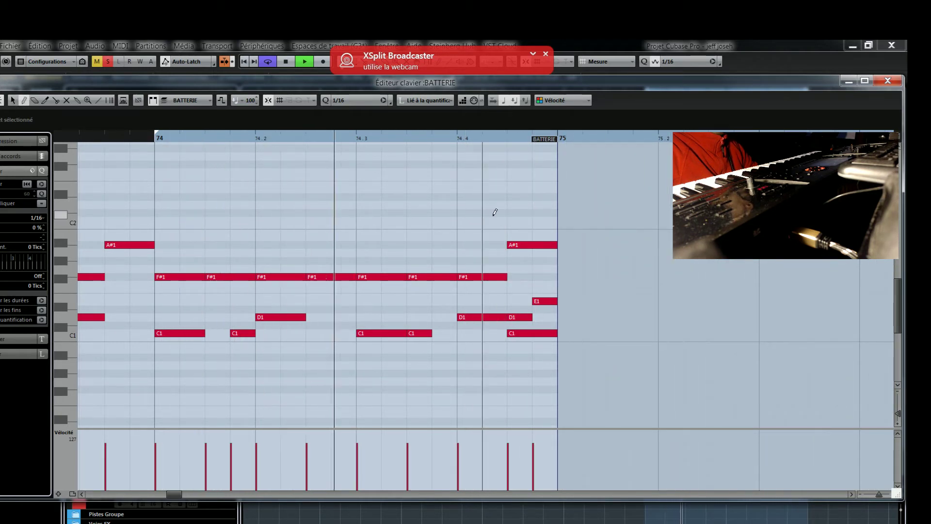
pyautogui.click(520, 220)
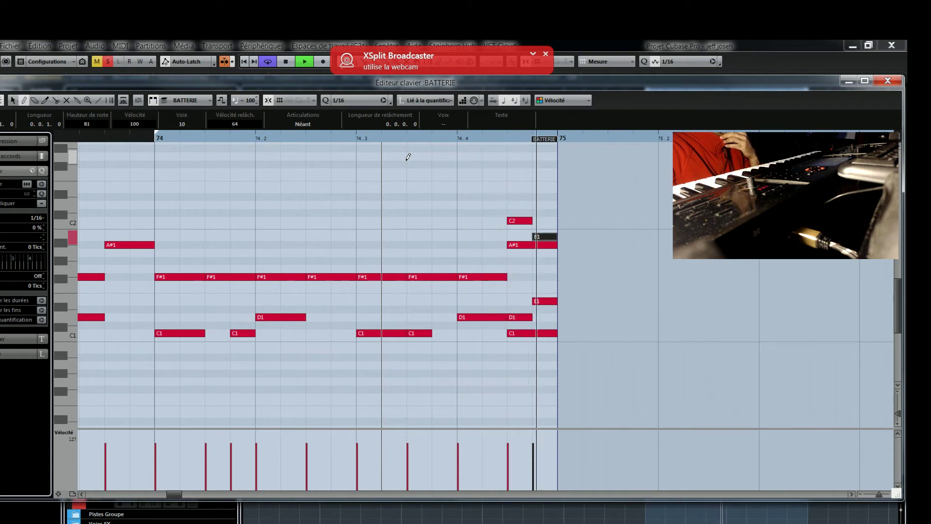
# Erase the B1 note on the part's last sixteenth and return to the project window
pyautogui.rightClick(408, 159)
pyautogui.click(408, 163)
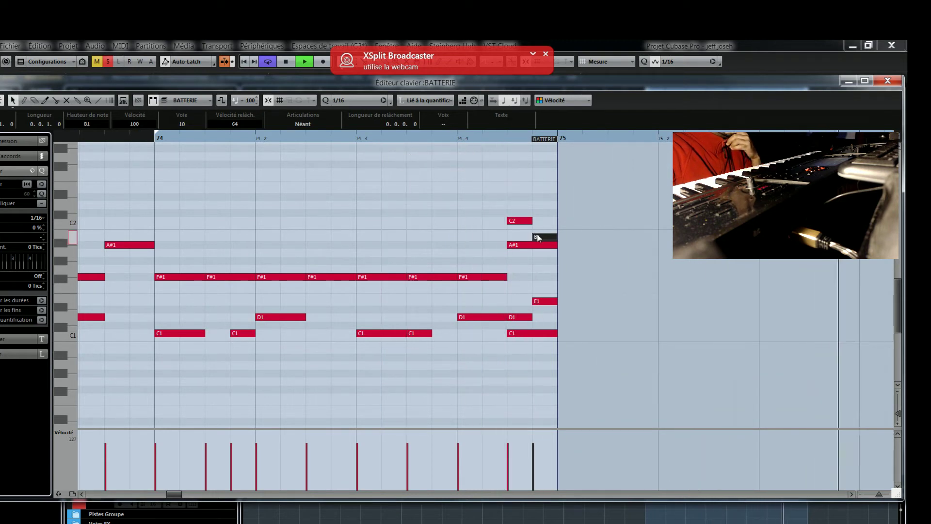
pyautogui.rightClick(544, 234)
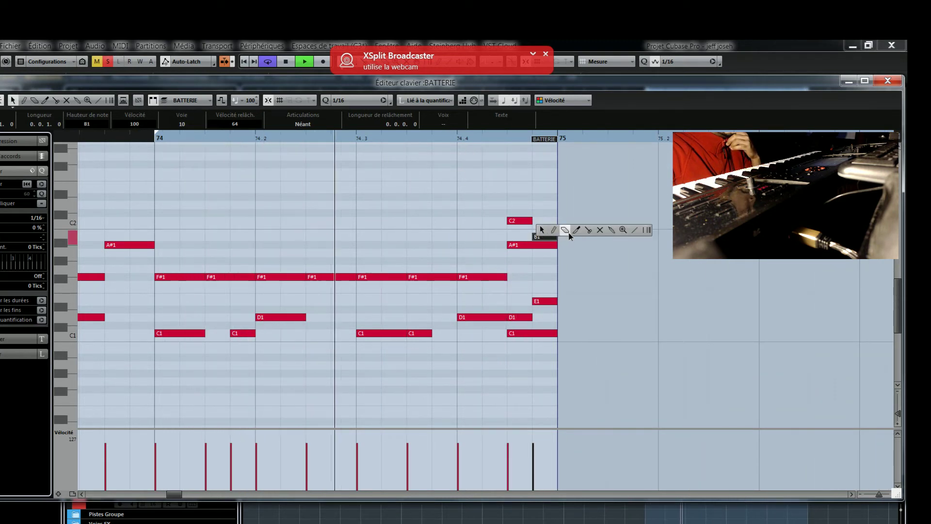
pyautogui.click(563, 236)
pyautogui.click(544, 237)
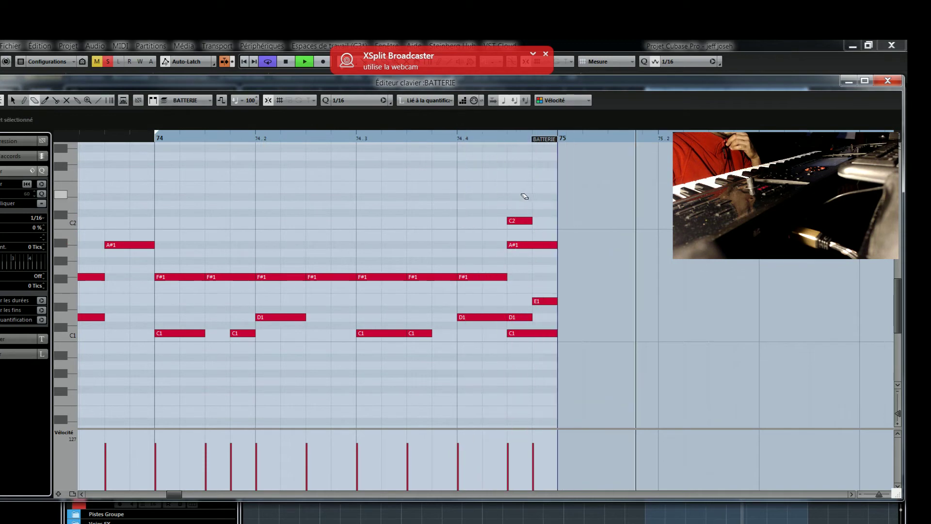
pyautogui.press('1')
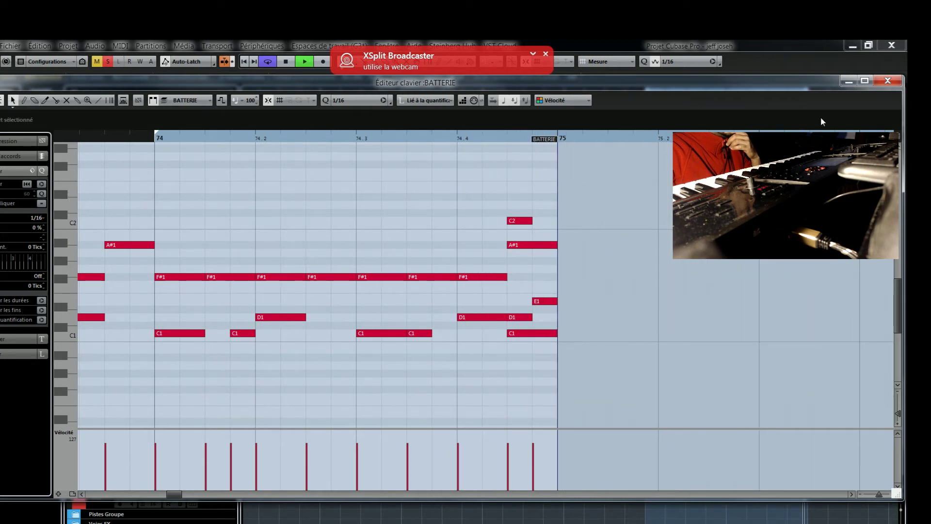
pyautogui.click(846, 83)
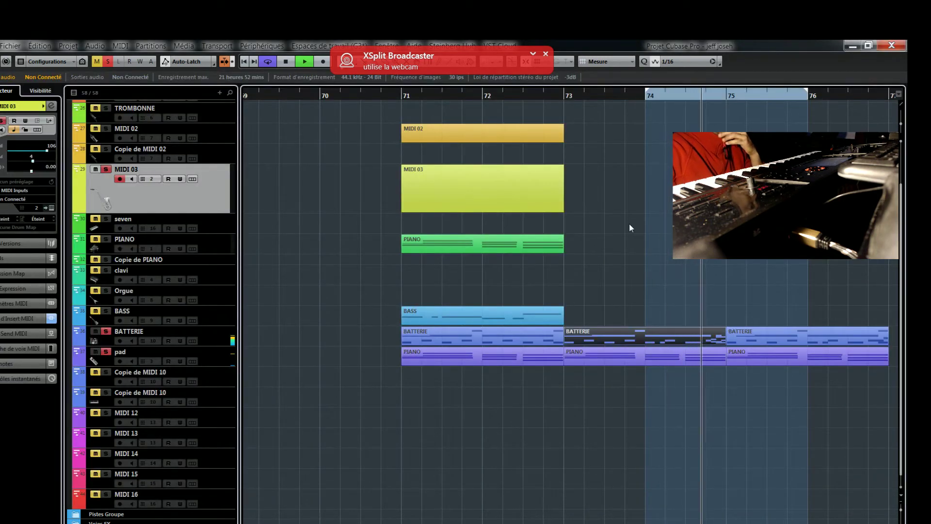
# In the BATTERIE part at bar 75, draw a C5 note from the part's start to 75.3 and close the key editor
pyautogui.click(753, 336)
pyautogui.doubleClick(752, 336)
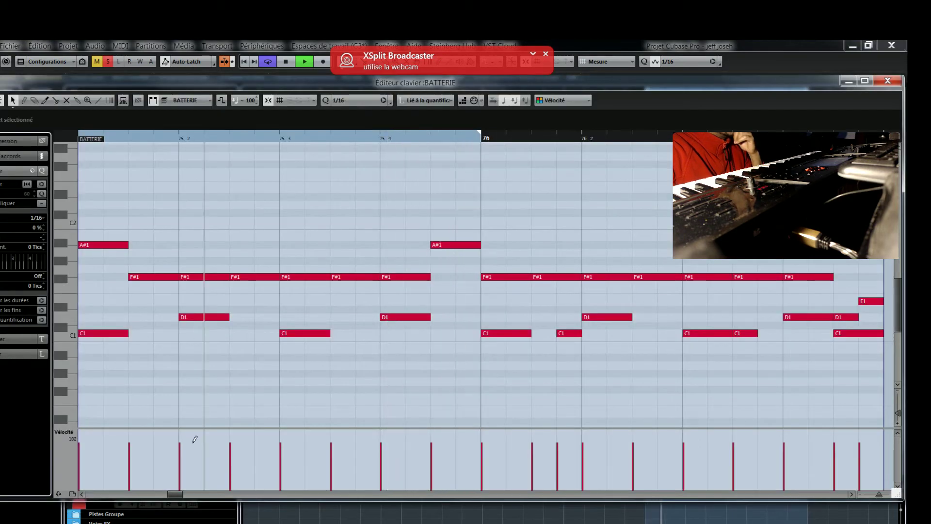
pyautogui.click(80, 494)
pyautogui.scroll(10, 350, 277)
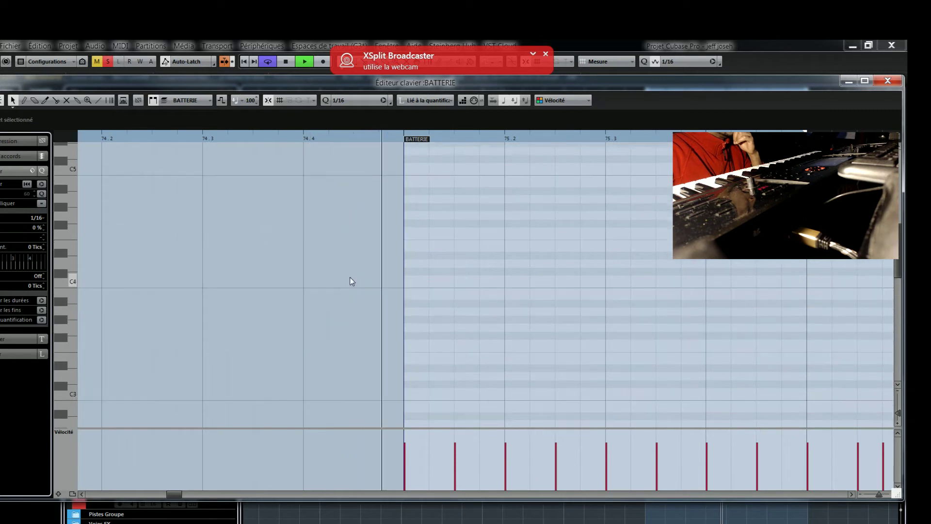
pyautogui.scroll(-3, 357, 274)
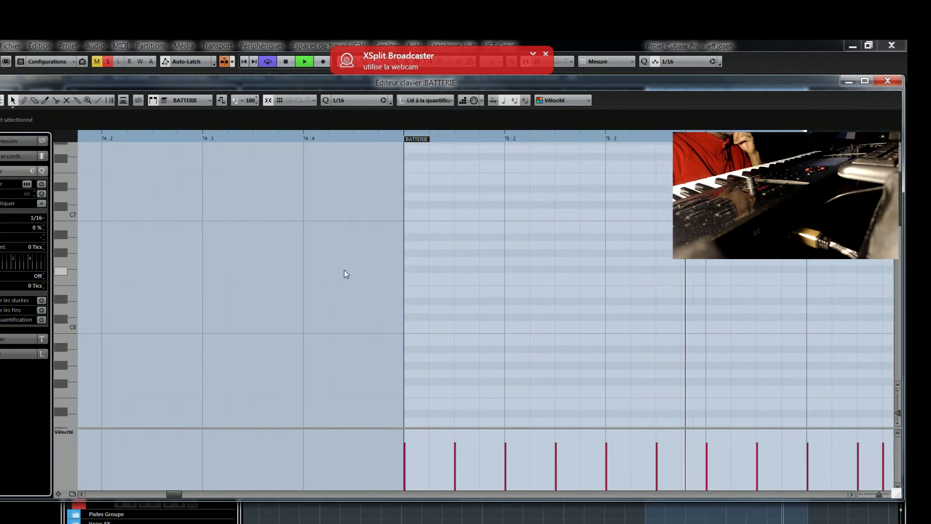
pyautogui.scroll(-2, 344, 270)
pyautogui.rightClick(350, 264)
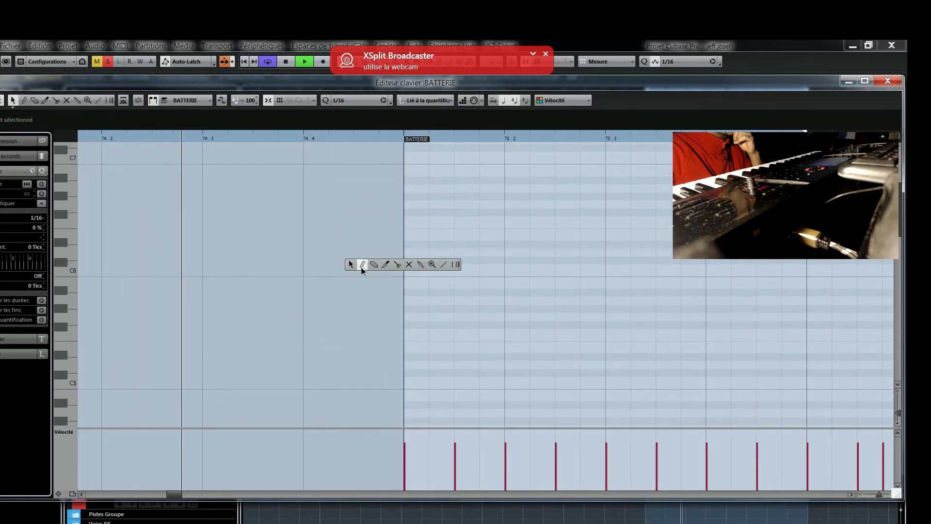
pyautogui.click(362, 265)
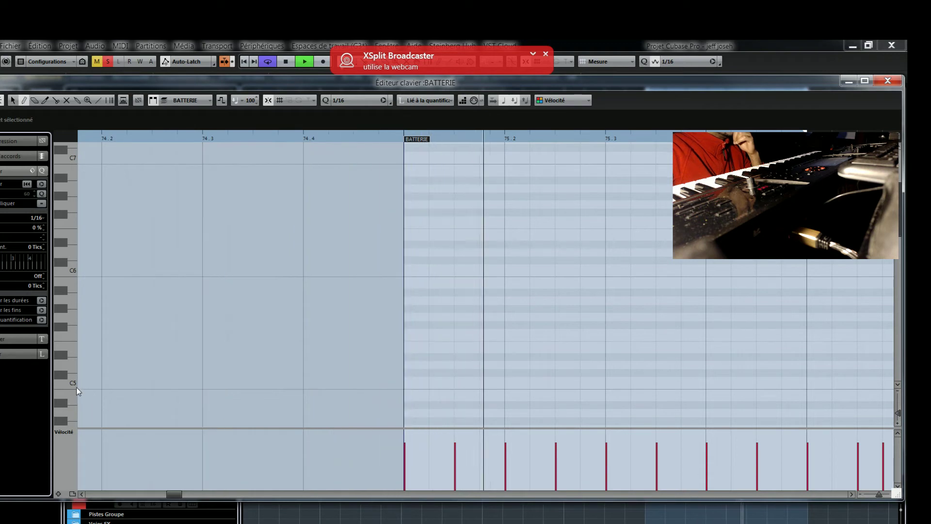
pyautogui.moveTo(417, 381); pyautogui.dragTo(483, 380)
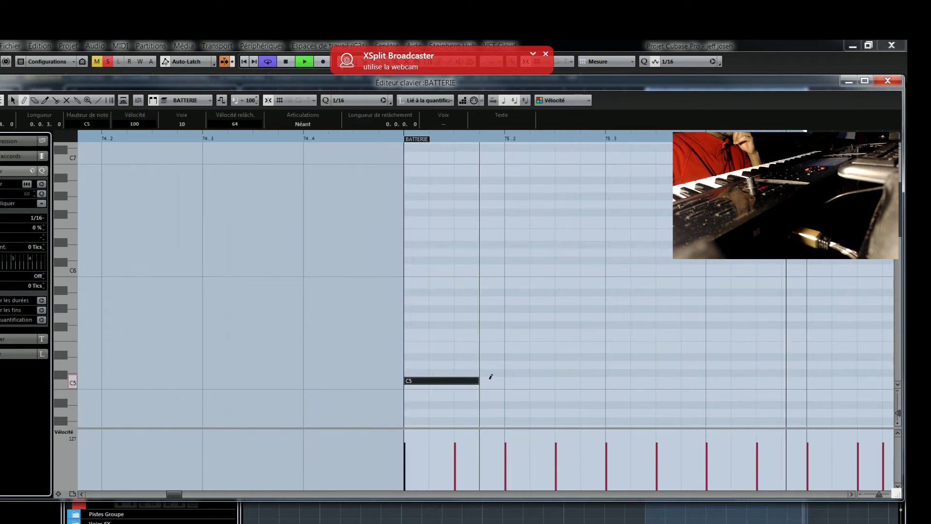
pyautogui.moveTo(555, 372); pyautogui.dragTo(605, 372)
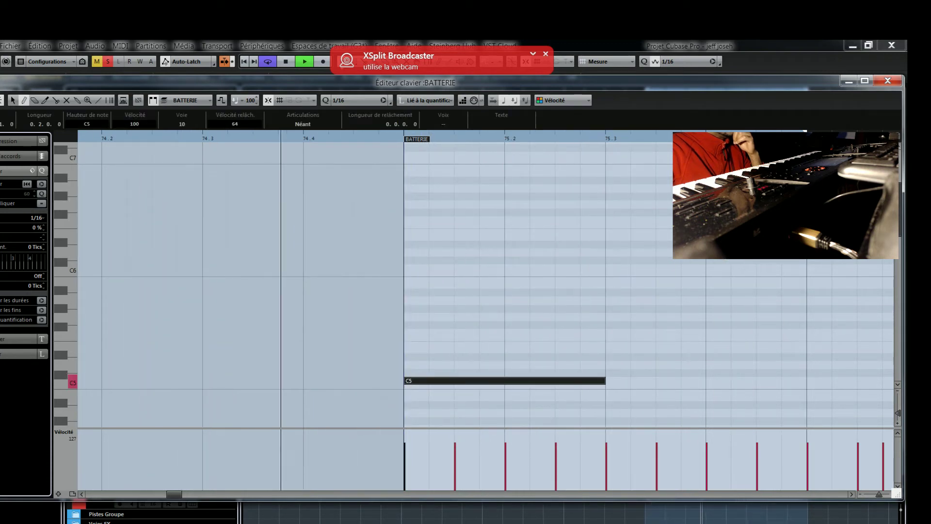
pyautogui.click(888, 81)
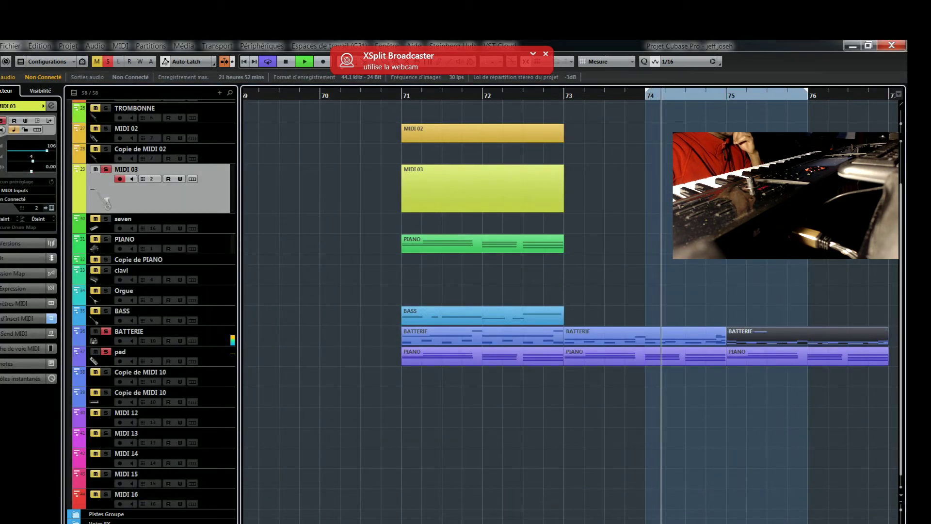
# Extend the loop range to cover bars 73 to 77
pyautogui.press('g')
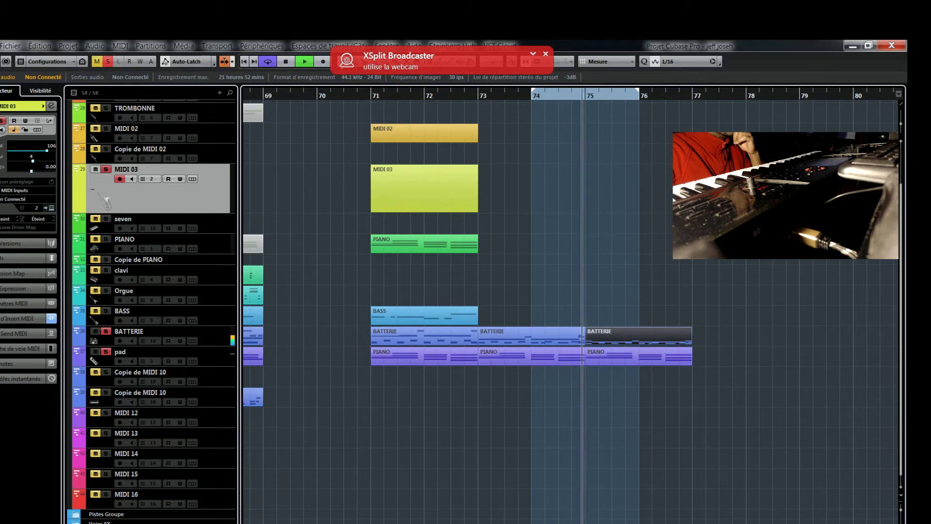
pyautogui.press('h')
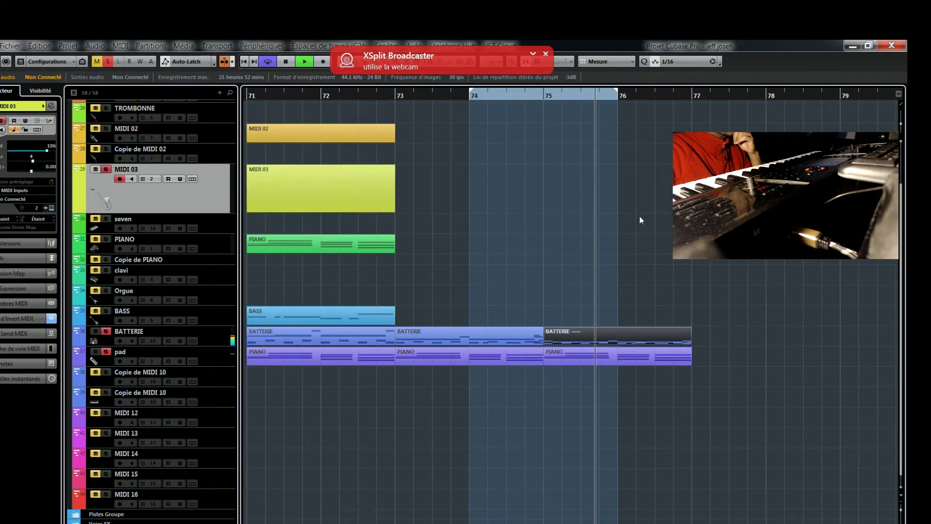
pyautogui.moveTo(617, 90); pyautogui.dragTo(691, 90)
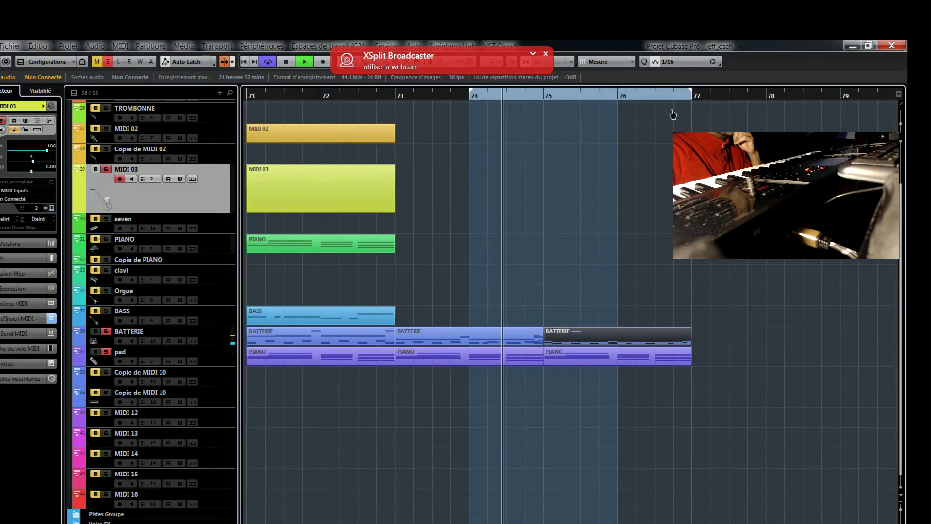
pyautogui.moveTo(473, 97); pyautogui.dragTo(396, 97)
# Select the BASS track and set its MIDI output to 6- FA-06 08
pyautogui.click(210, 317)
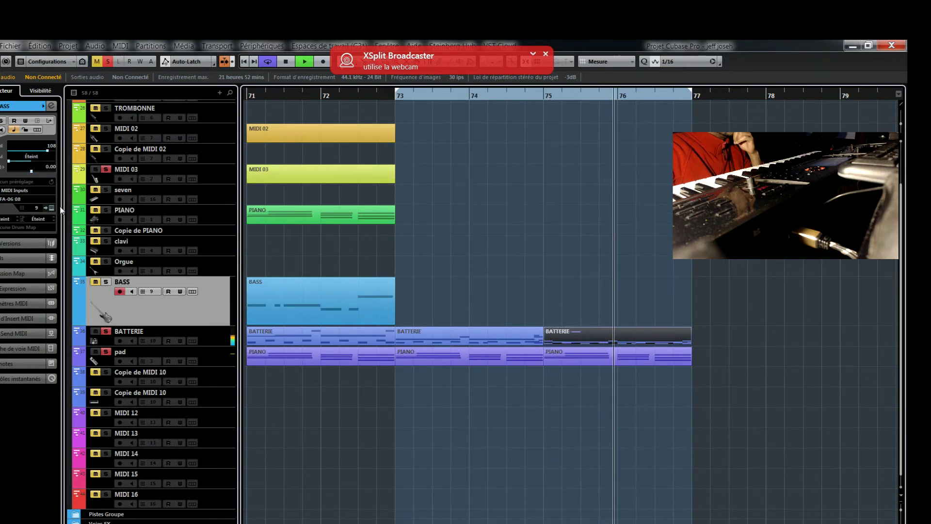
pyautogui.click(23, 199)
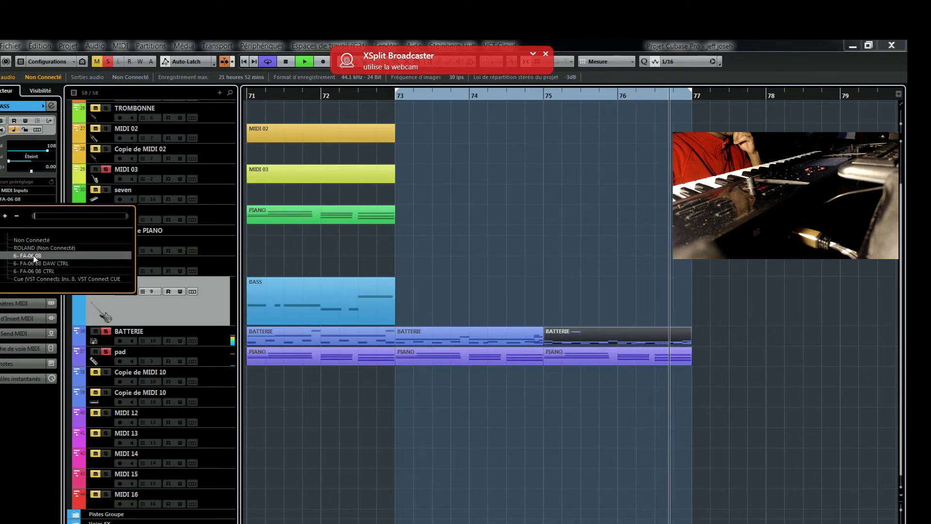
pyautogui.click(36, 239)
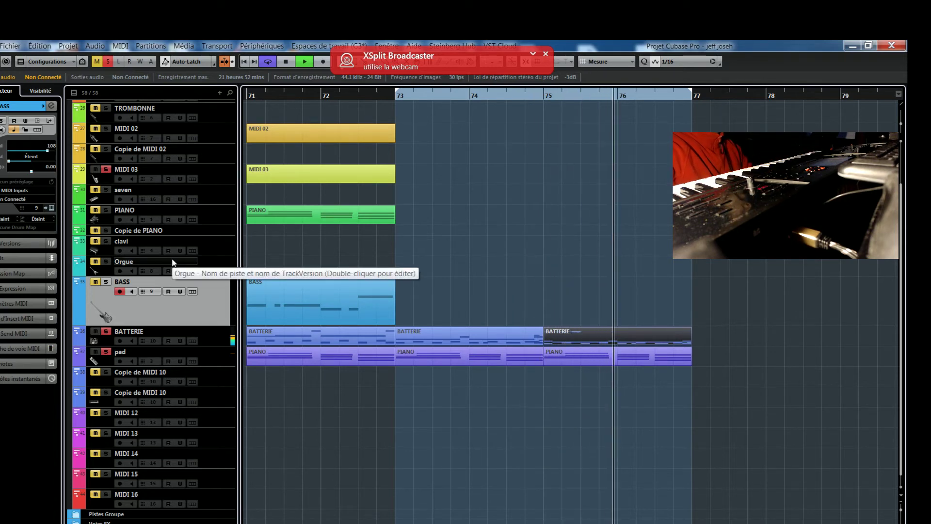
# Switch to the Project + MixConsole + Racks (HD) workspace and bring the BASS, BATTERIE and pad tracks into view
pyautogui.click(286, 48)
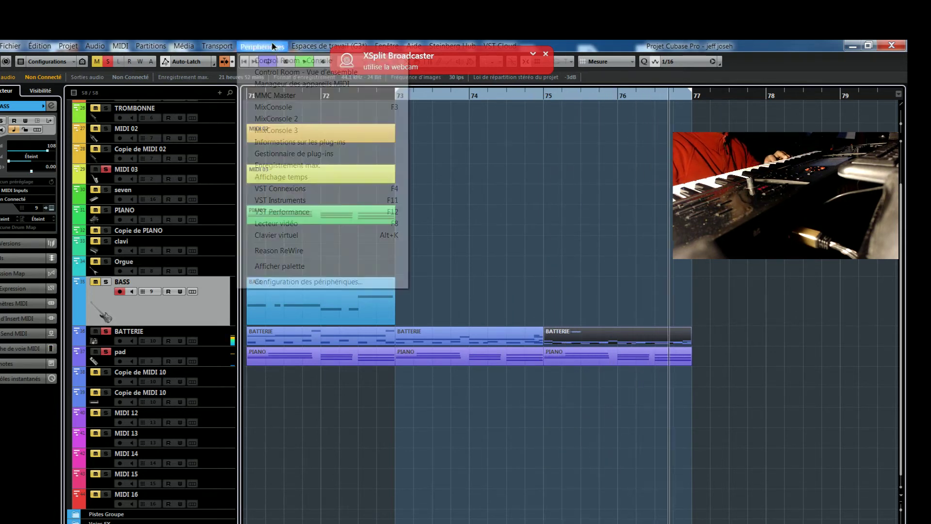
pyautogui.moveTo(310, 46)
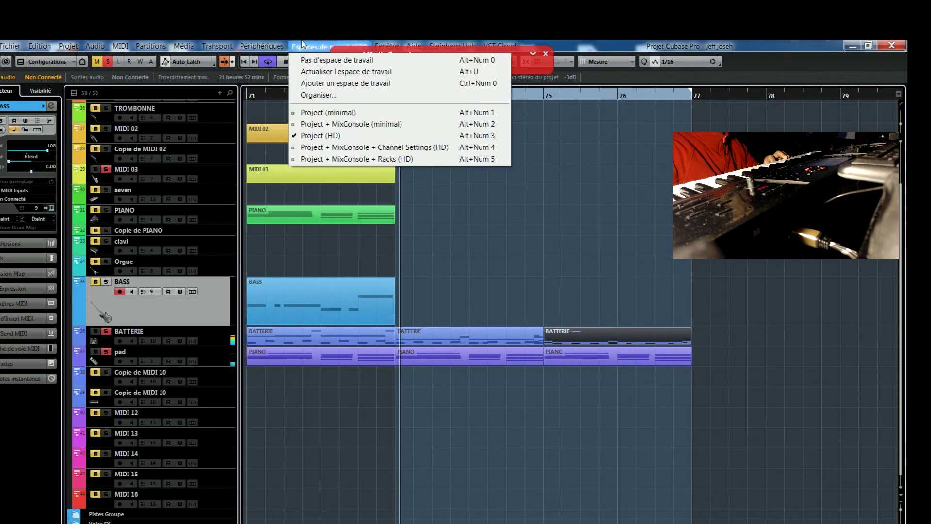
pyautogui.click(331, 159)
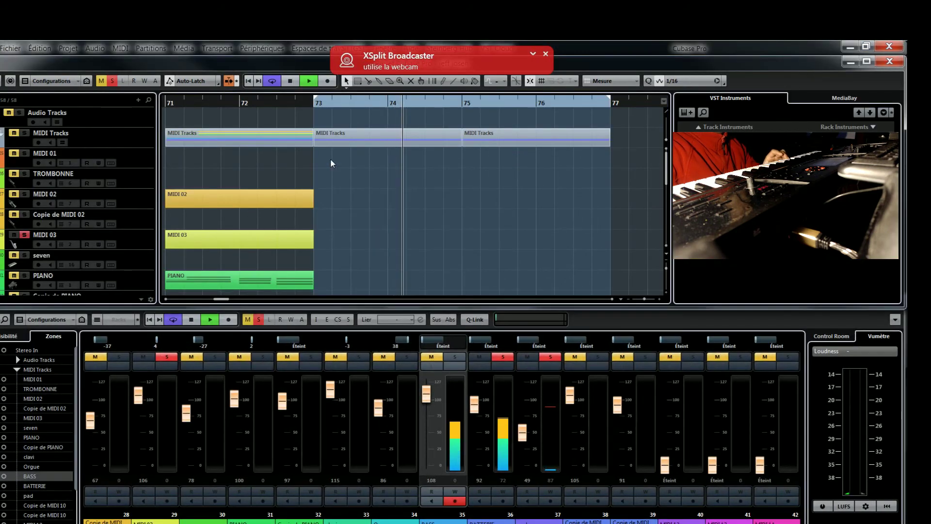
pyautogui.scroll(-3, 655, 169)
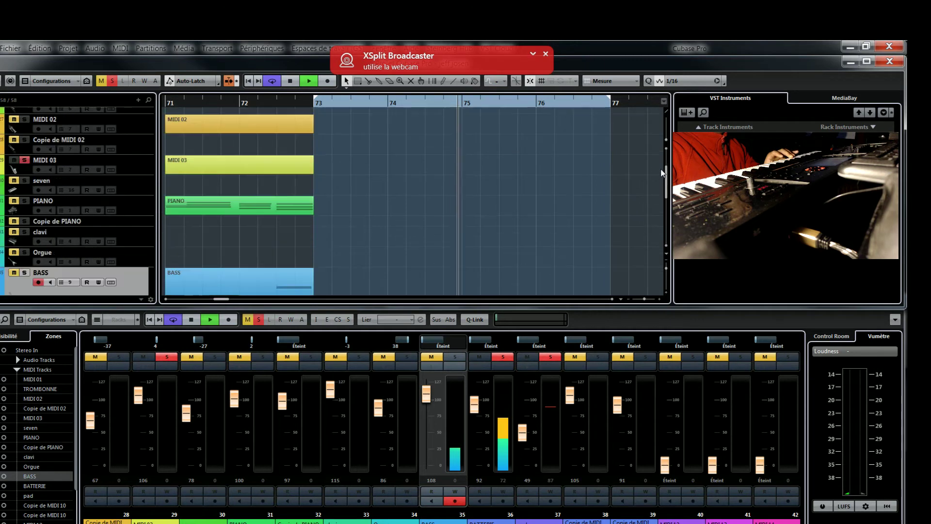
pyautogui.scroll(-2, 660, 170)
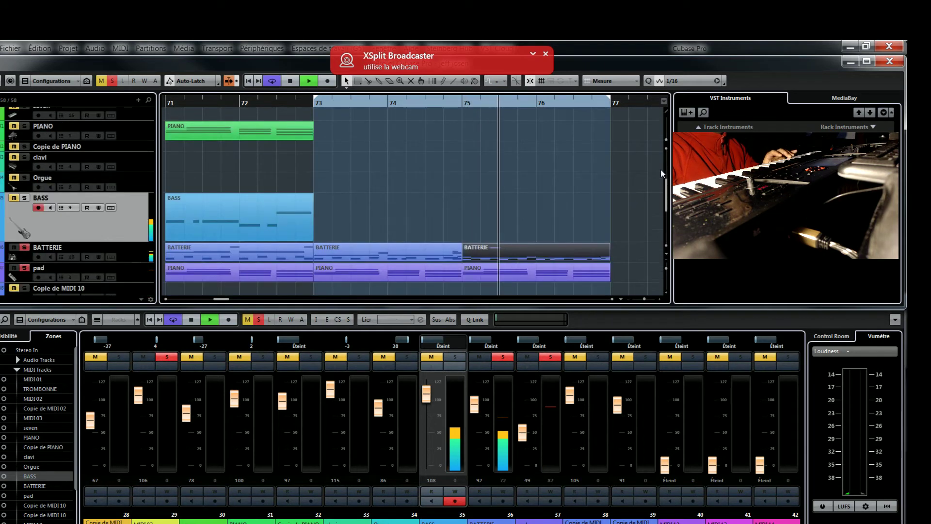
# Create an empty part on the BASS track over bars 73 to 77 and record the bass line into it
pyautogui.doubleClick(396, 229)
pyautogui.doubleClick(393, 225)
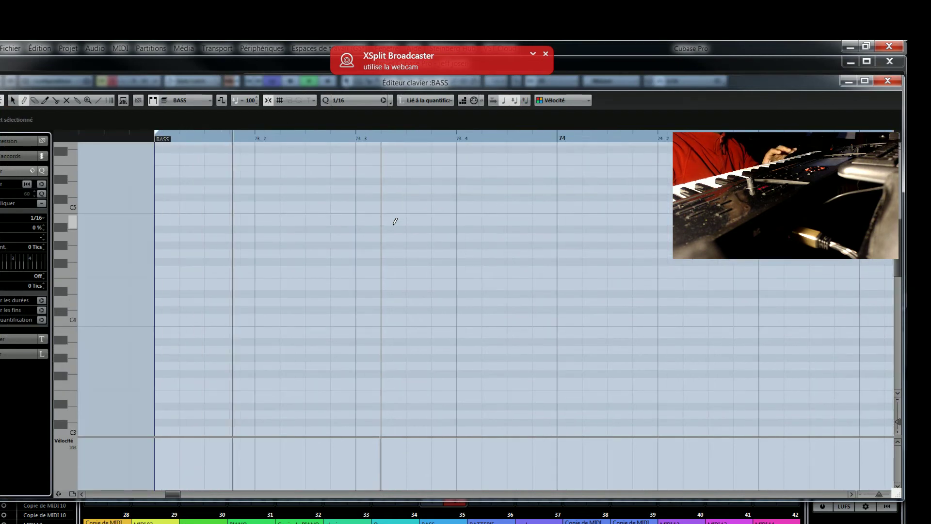
pyautogui.press('Return')
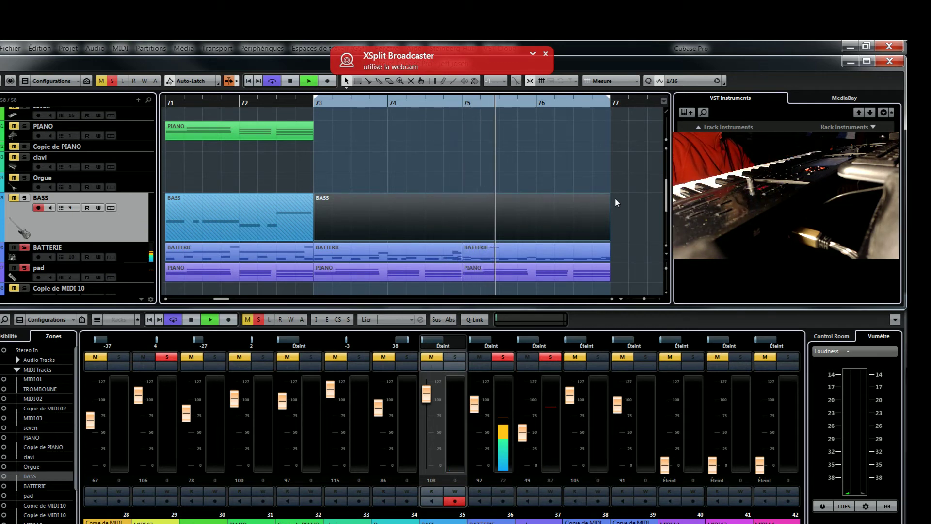
pyautogui.click(327, 85)
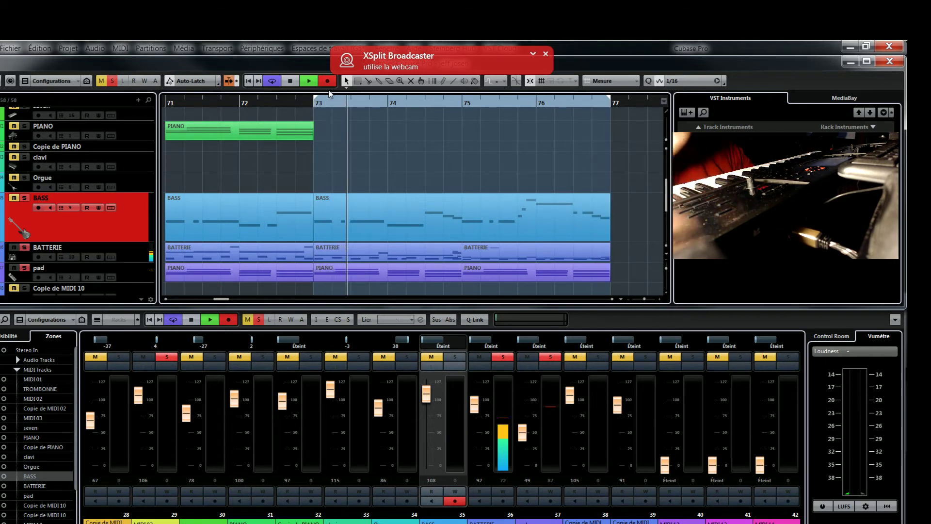
pyautogui.click(328, 81)
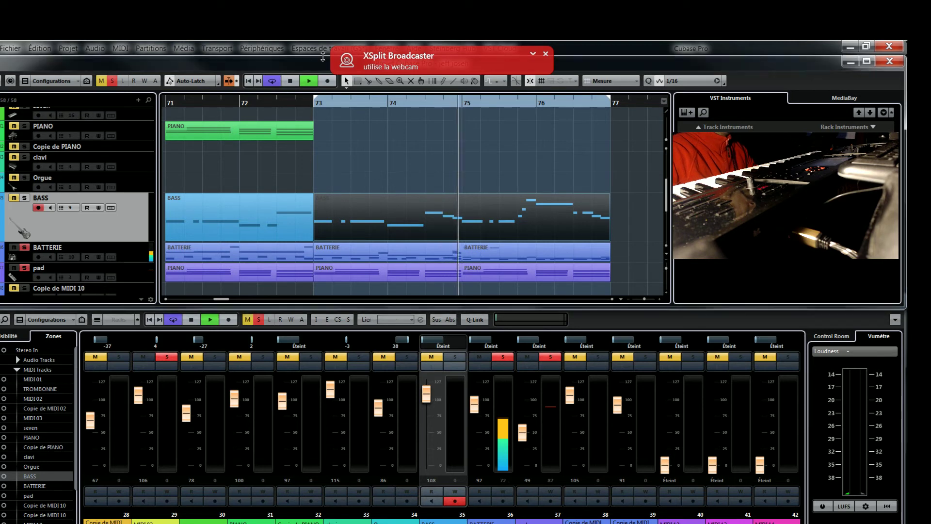
# In the Project (HD) workspace, set the BASS track's MIDI output to 6- FA-06 08 and solo the track
pyautogui.click(309, 48)
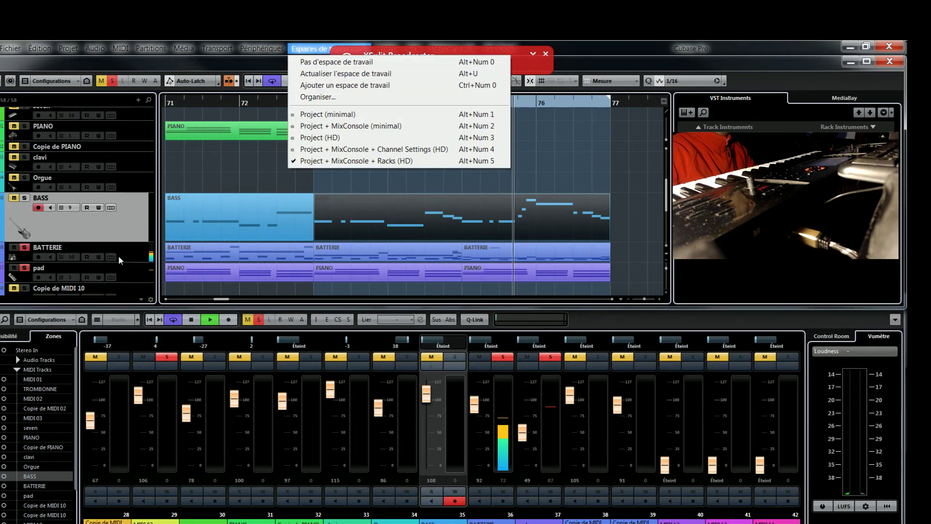
pyautogui.click(318, 138)
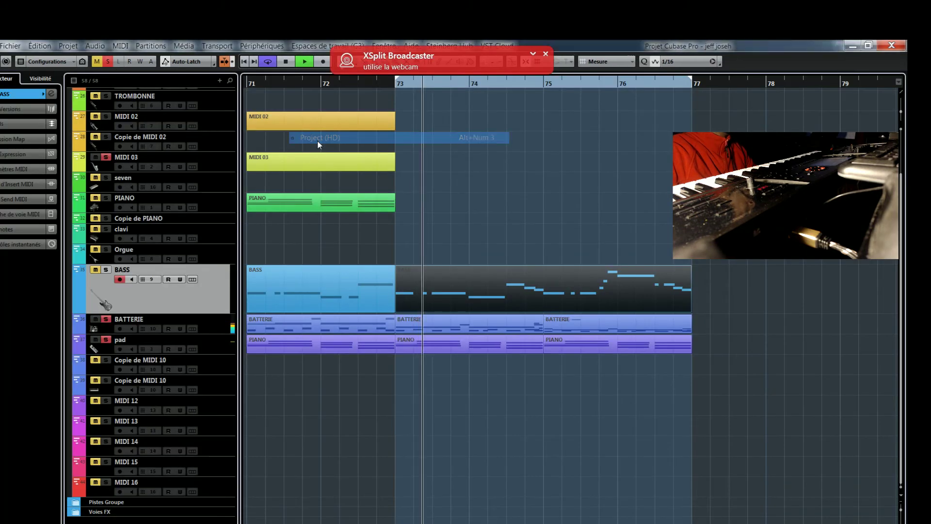
pyautogui.click(25, 94)
pyautogui.click(27, 183)
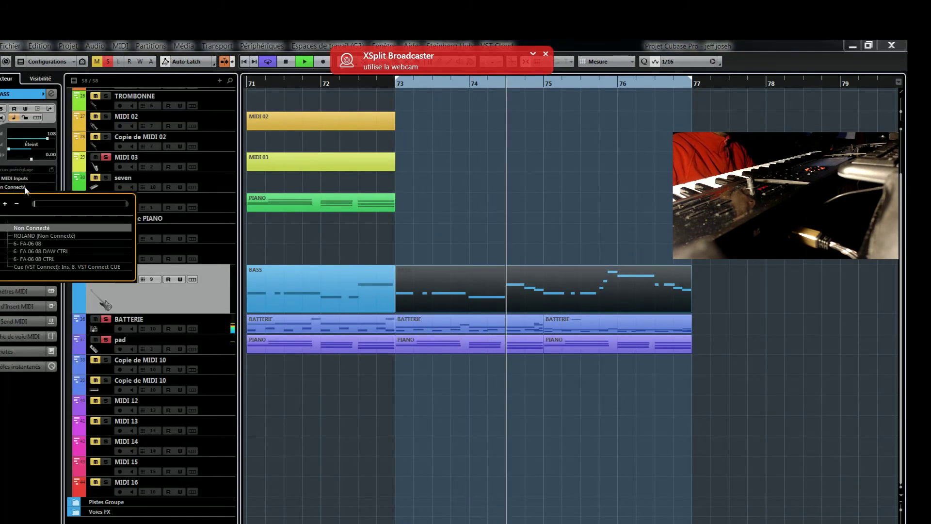
pyautogui.click(38, 245)
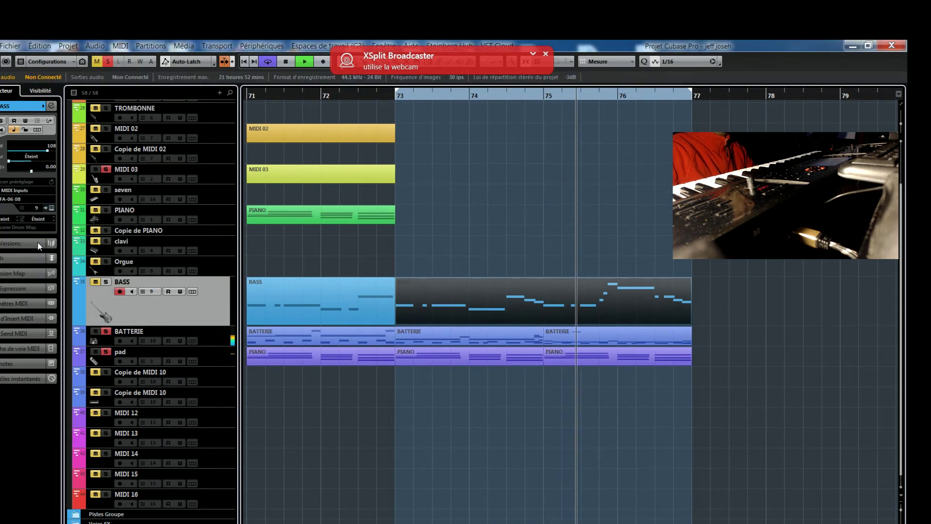
pyautogui.click(106, 282)
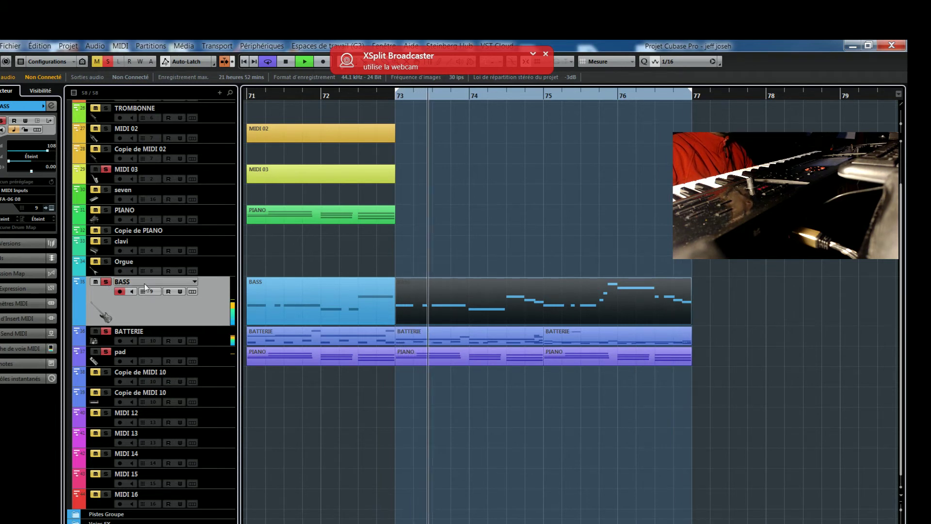
# Extend the loop range back to bar 71 and duplicate the PIANO part twice to fill bars 73 to 77
pyautogui.moveTo(395, 91); pyautogui.dragTo(249, 109)
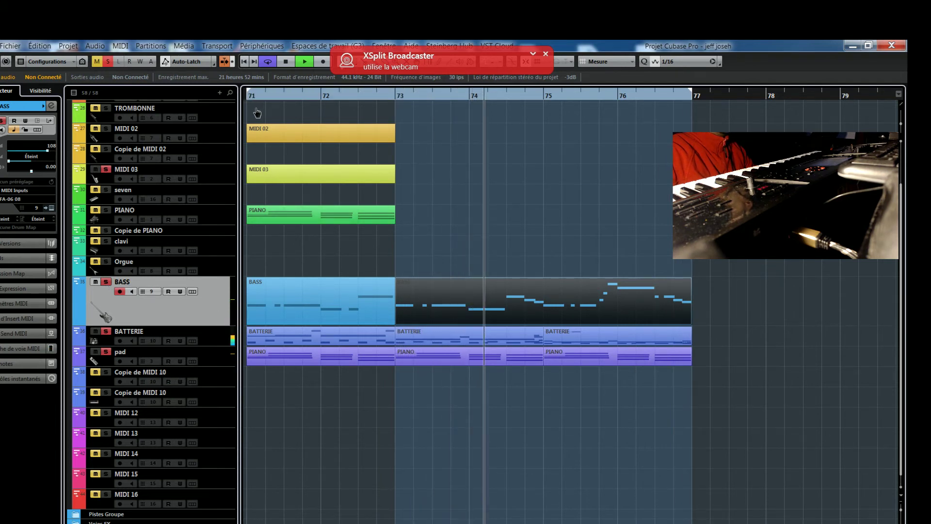
pyautogui.click(313, 219)
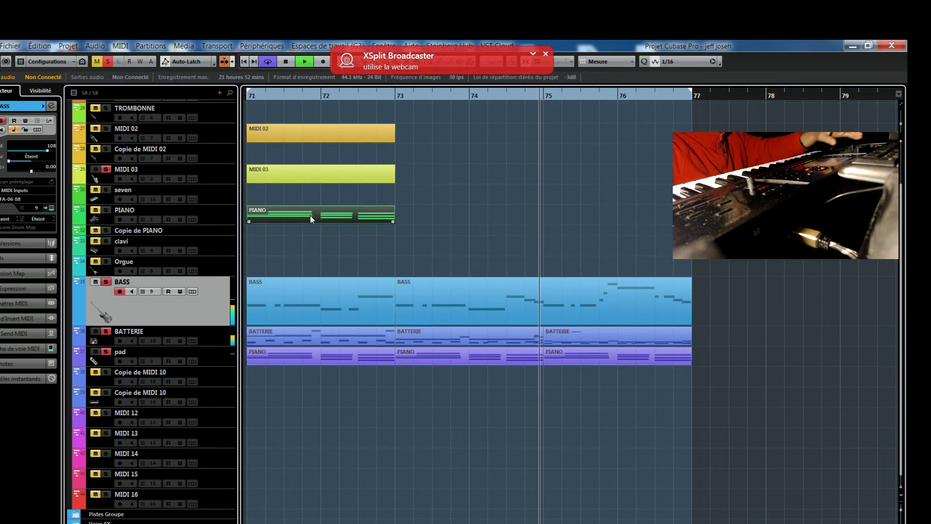
pyautogui.hotkey('ctrl', 'd')
pyautogui.hotkey('ctrl', 'd')
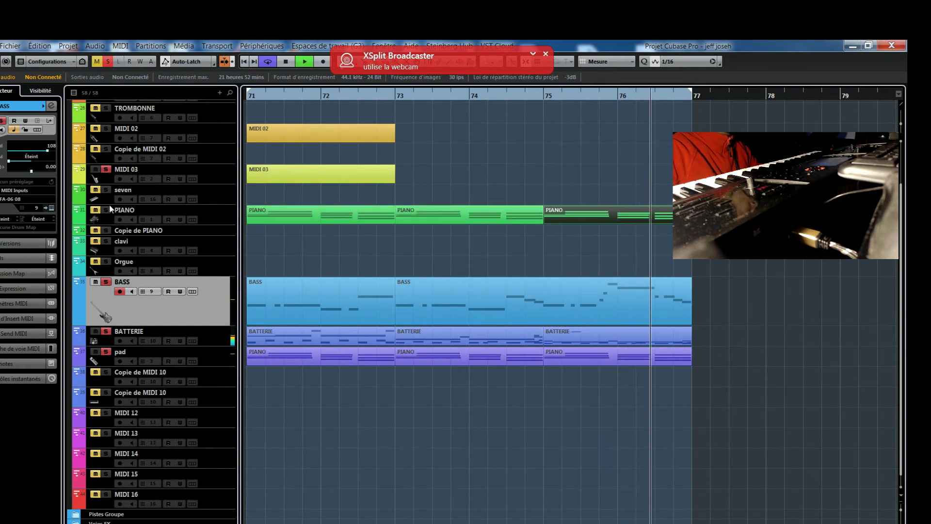
# In MixConsole 2, solo PIANO with a lower level and pan -35, set the pad level to 63, and minimize the mixer
pyautogui.click(253, 46)
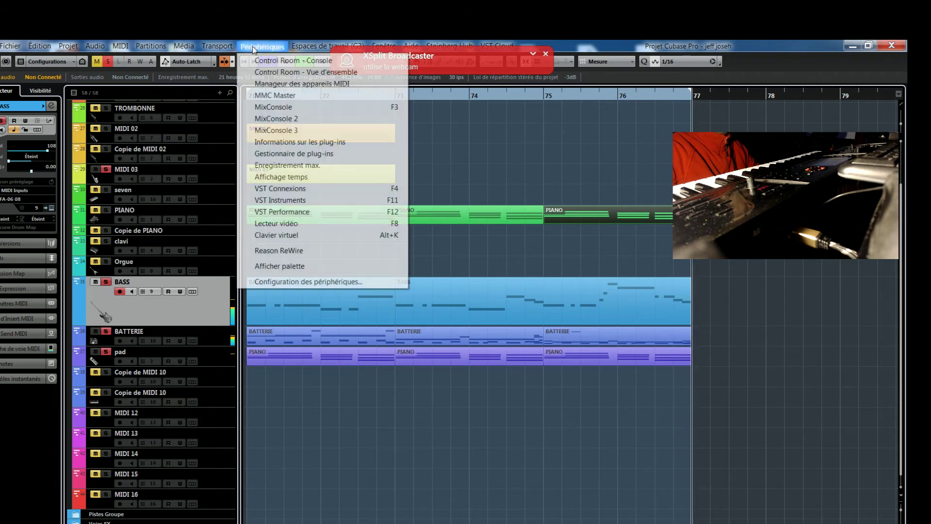
pyautogui.click(269, 119)
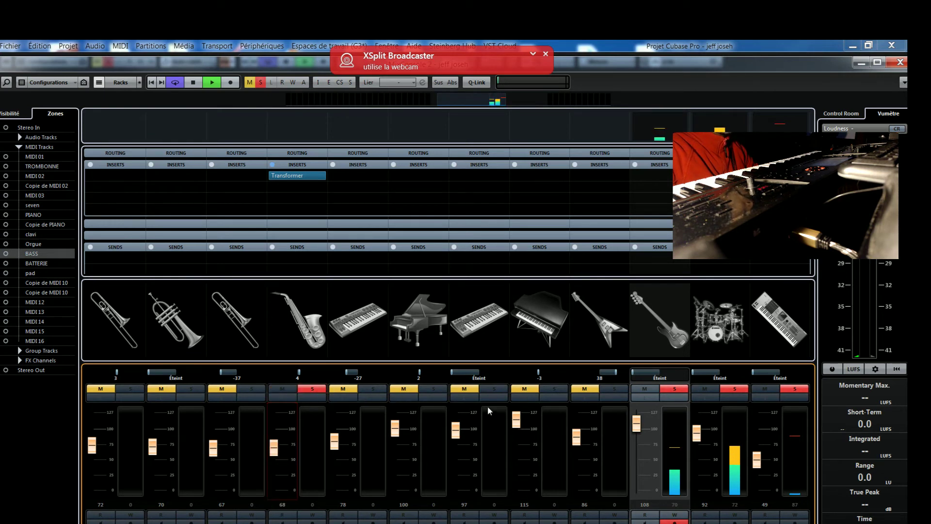
pyautogui.click(433, 389)
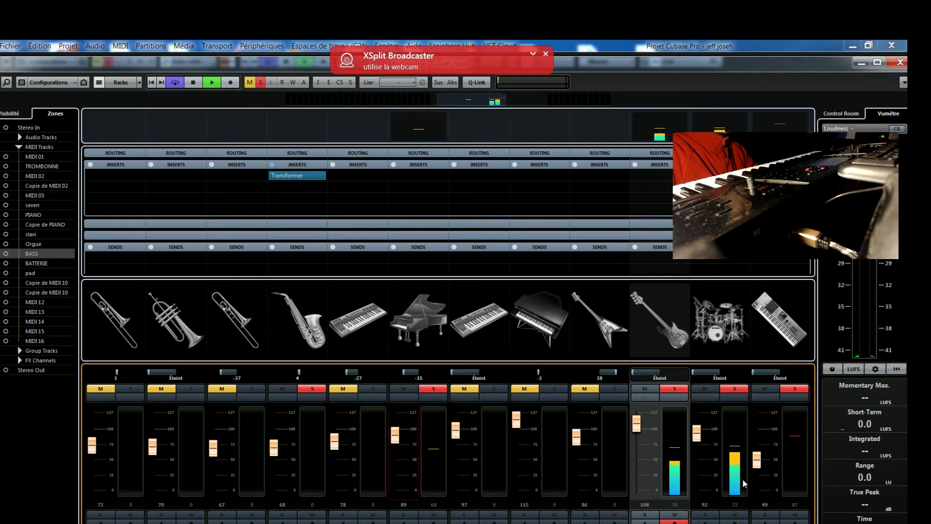
pyautogui.moveTo(757, 460); pyautogui.dragTo(758, 458)
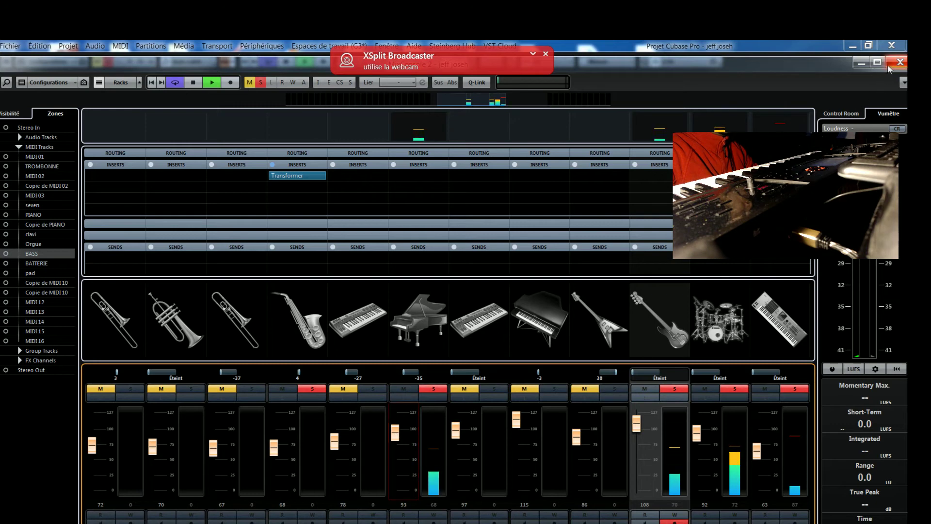
pyautogui.moveTo(895, 64); pyautogui.dragTo(787, 461)
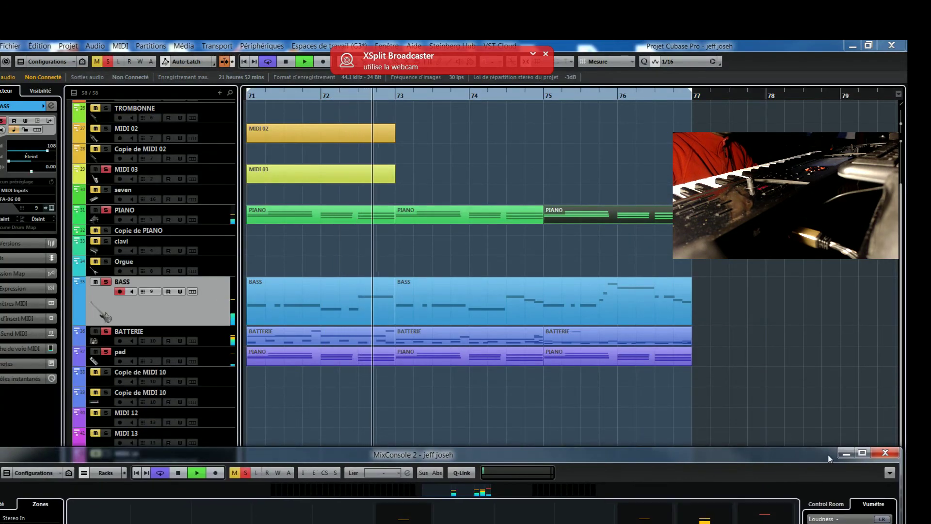
pyautogui.click(845, 454)
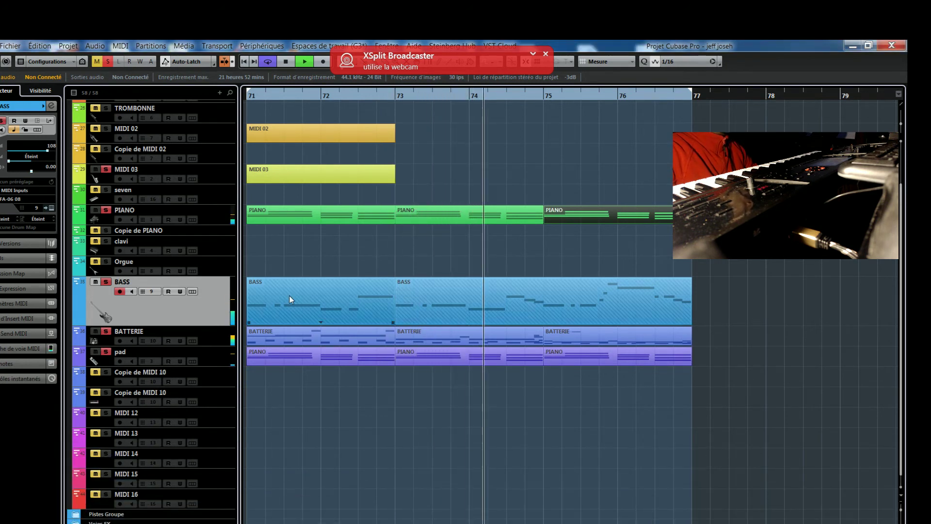
# Set the Orgue track's MIDI output to Non Connecté and record an organ part over bars 71 to 77
pyautogui.click(230, 267)
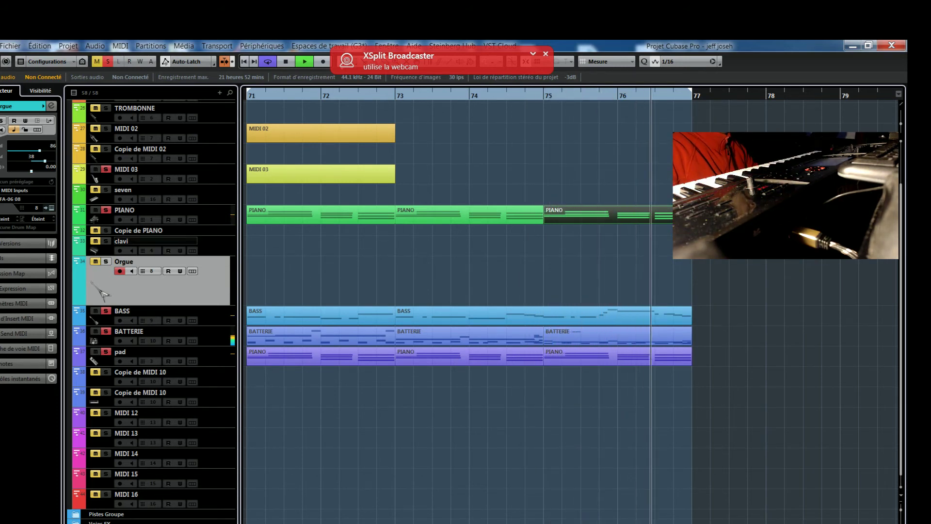
pyautogui.click(14, 199)
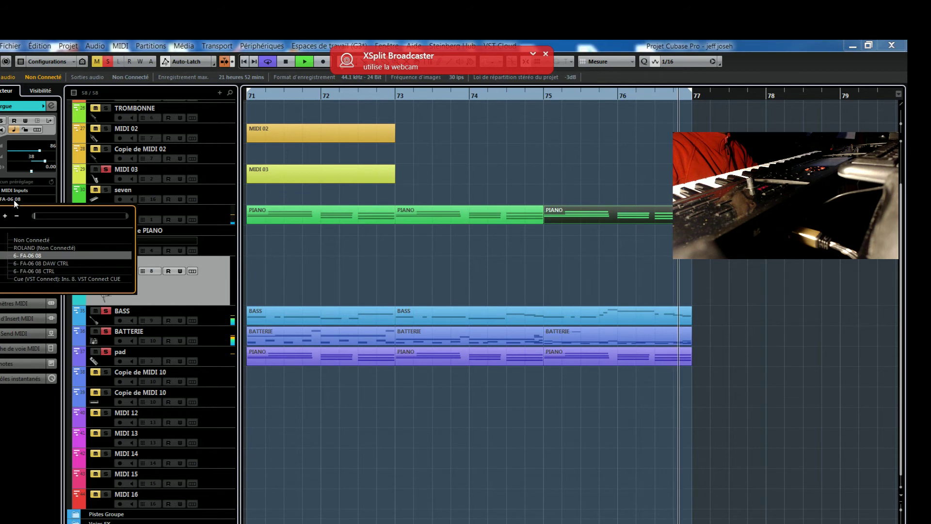
pyautogui.click(33, 239)
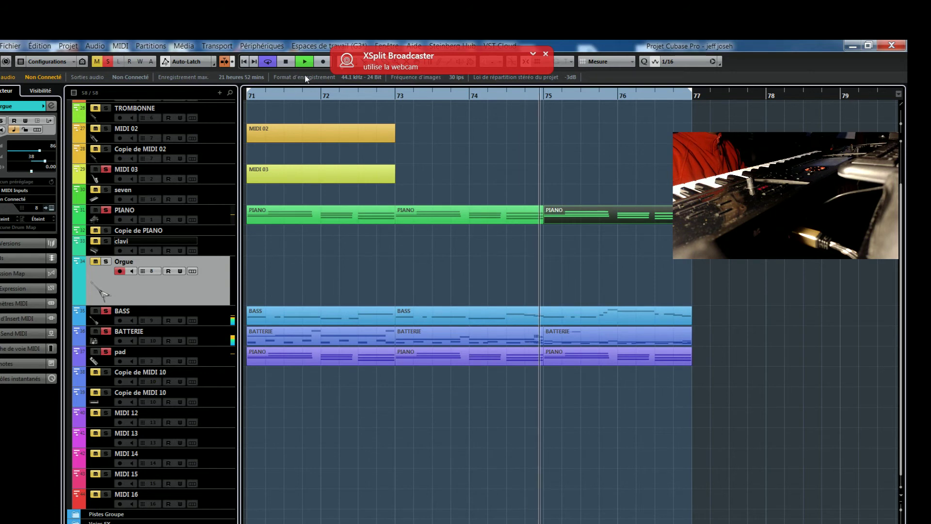
pyautogui.click(321, 63)
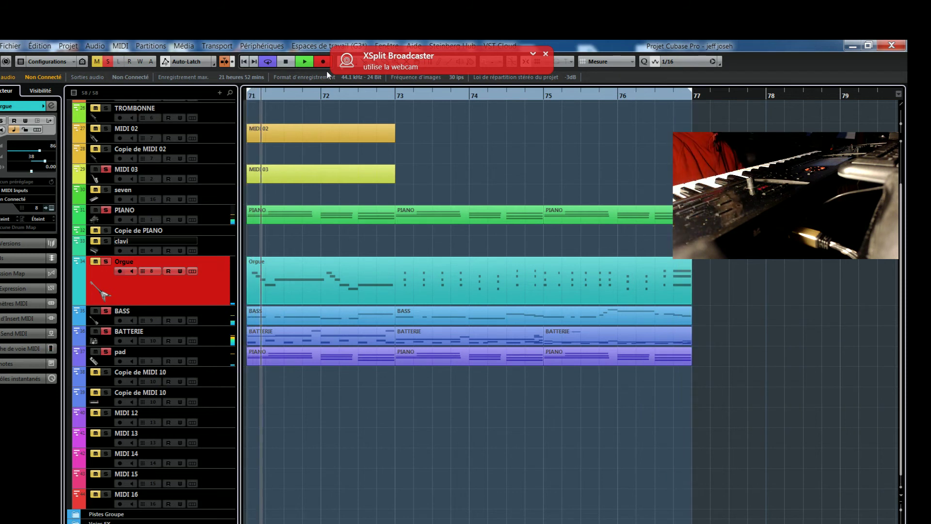
pyautogui.click(323, 61)
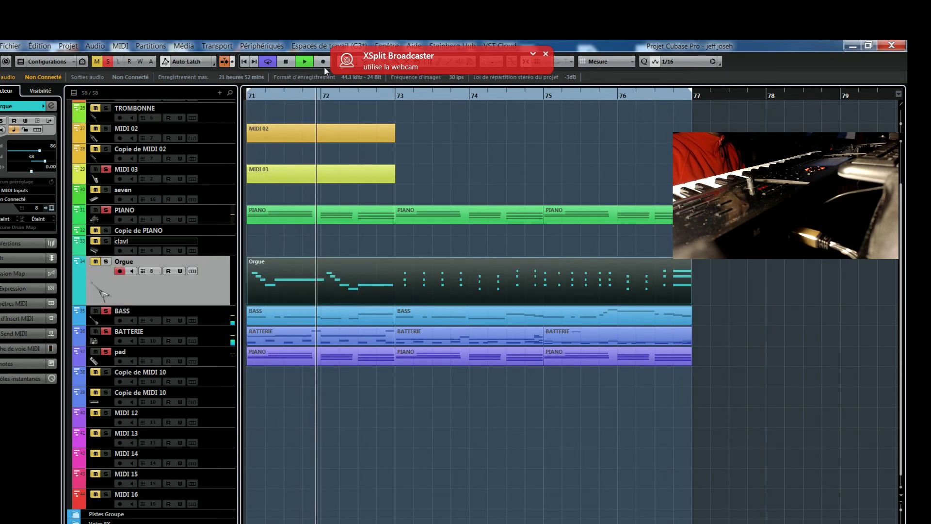
# Set the Orgue track's MIDI output to 6- FA-06 08 and solo the track
pyautogui.click(25, 199)
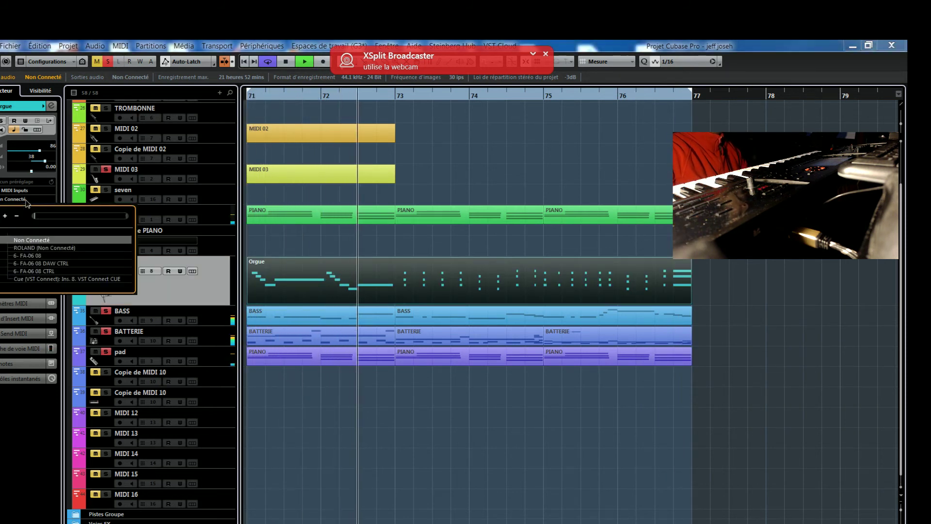
pyautogui.click(29, 256)
pyautogui.click(96, 261)
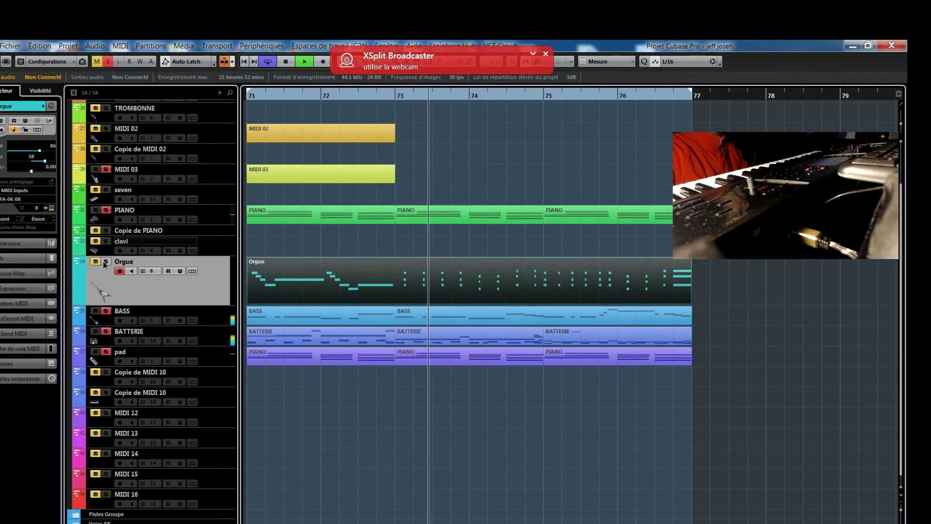
pyautogui.click(105, 262)
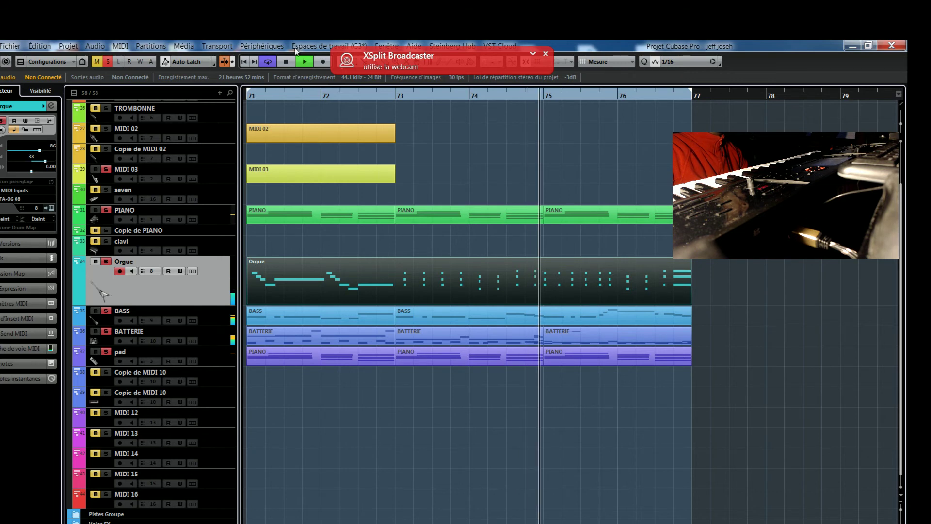
# Bring MixConsole 2 back into view and maximize its window
pyautogui.click(262, 46)
pyautogui.click(278, 119)
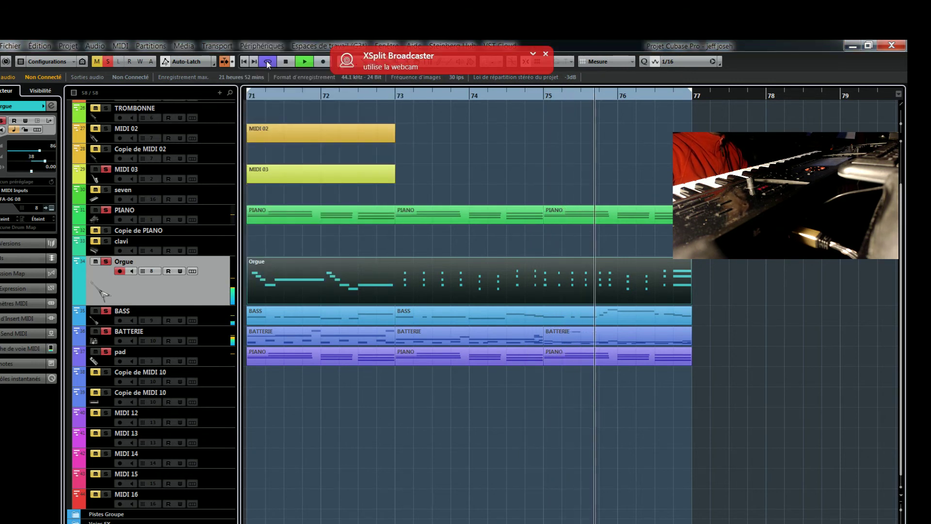
pyautogui.click(262, 45)
pyautogui.click(275, 119)
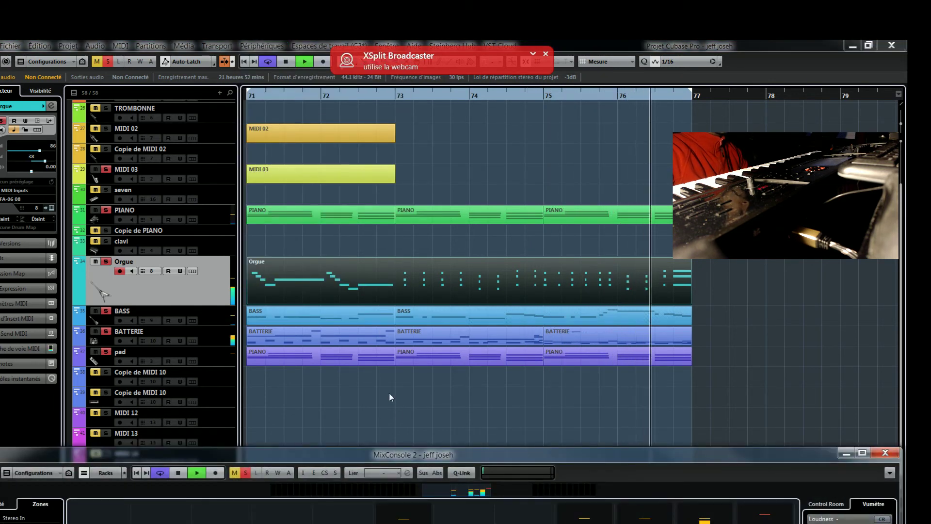
pyautogui.moveTo(430, 460); pyautogui.dragTo(428, 125)
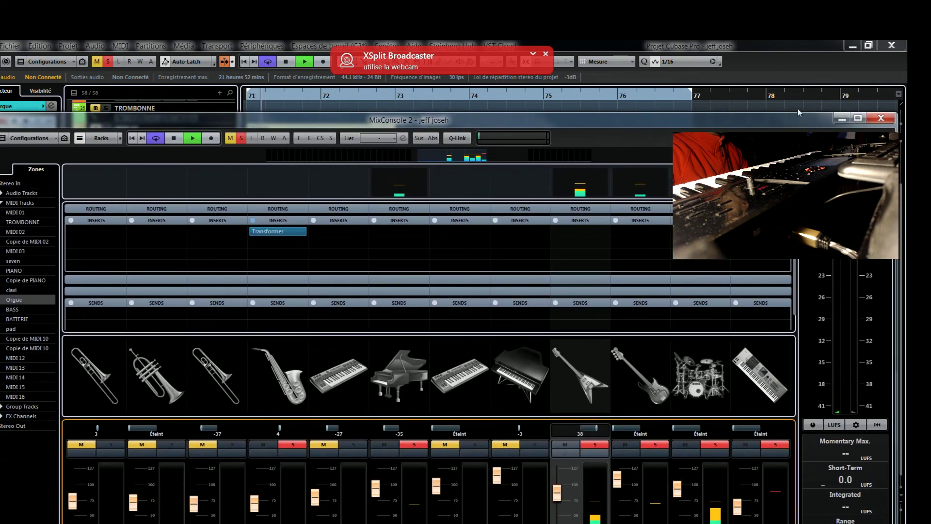
pyautogui.click(857, 118)
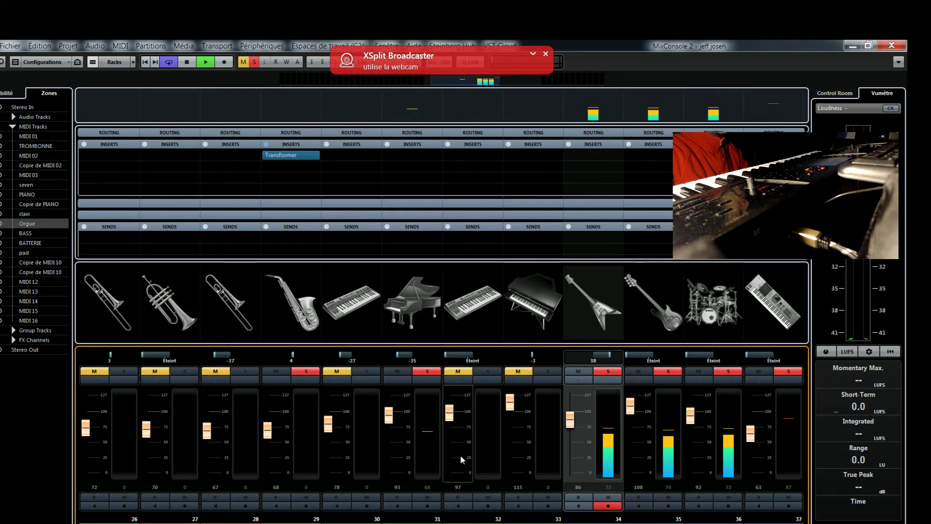
# Replace the Orgue channel's guitar picture with a synthesizer keyboard image from the Factory track pictures
pyautogui.doubleClick(604, 313)
pyautogui.scroll(-5, 501, 331)
pyautogui.scroll(-2, 501, 330)
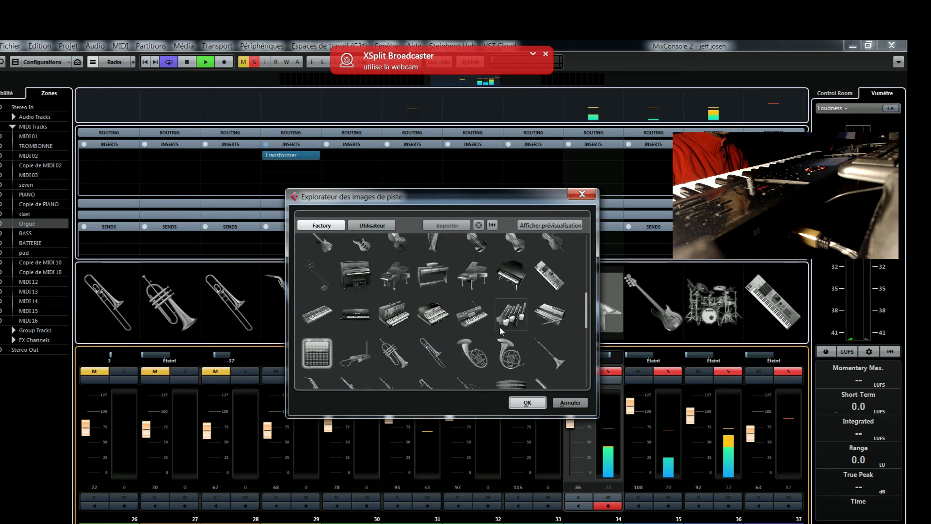
pyautogui.click(474, 323)
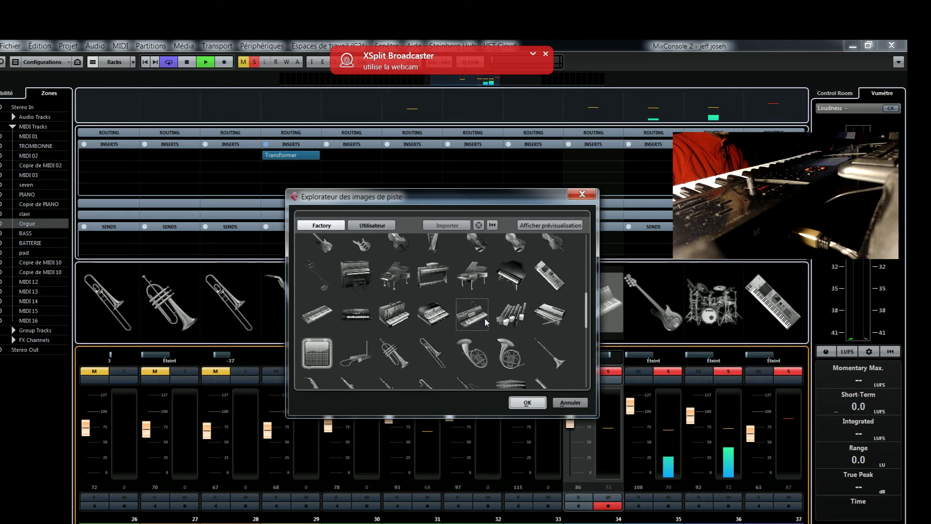
pyautogui.click(528, 403)
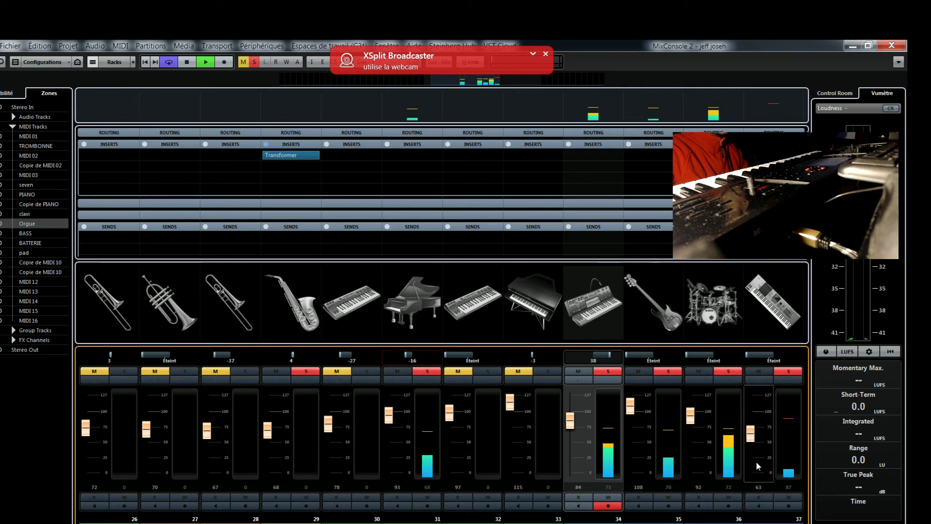
# Set the PIANO pan to -16 and balance the levels with Orgue at 84, pad at 87 and BATTERIE at 108
pyautogui.scroll(13, 754, 437)
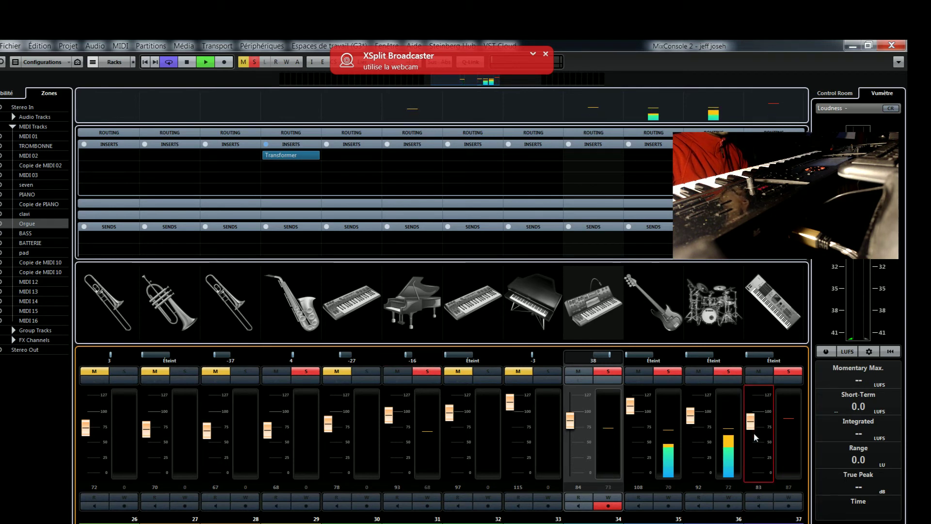
pyautogui.scroll(-1, 753, 437)
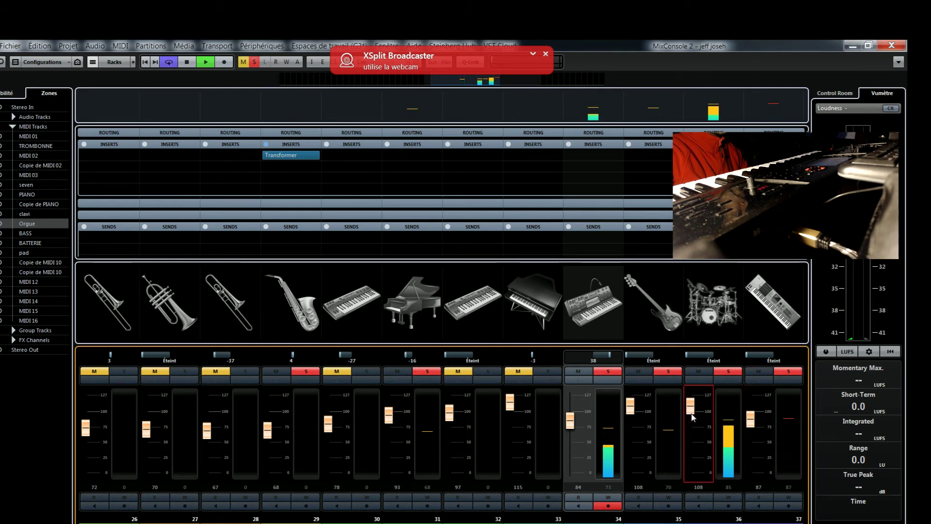
# Set the BATTERIE channel level to 105 and the BASS channel level to 114
pyautogui.scroll(-1, 692, 417)
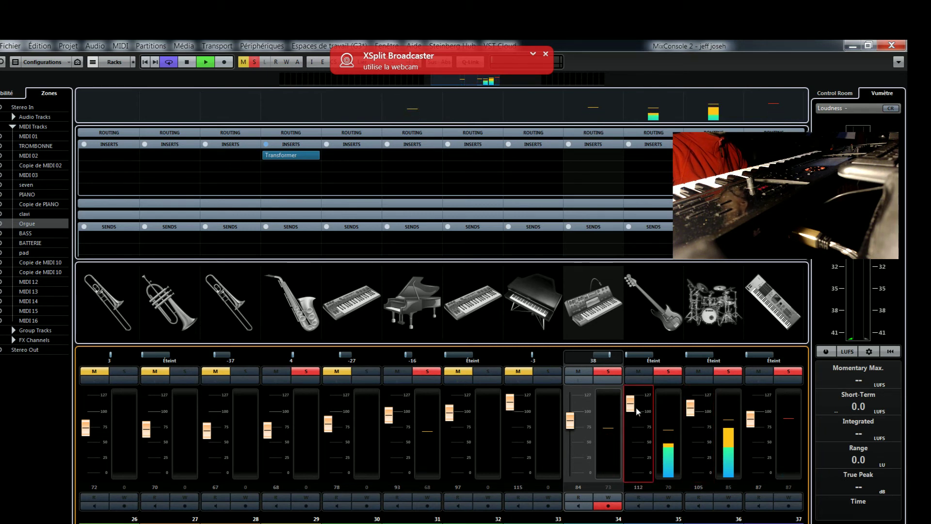
pyautogui.scroll(3, 636, 407)
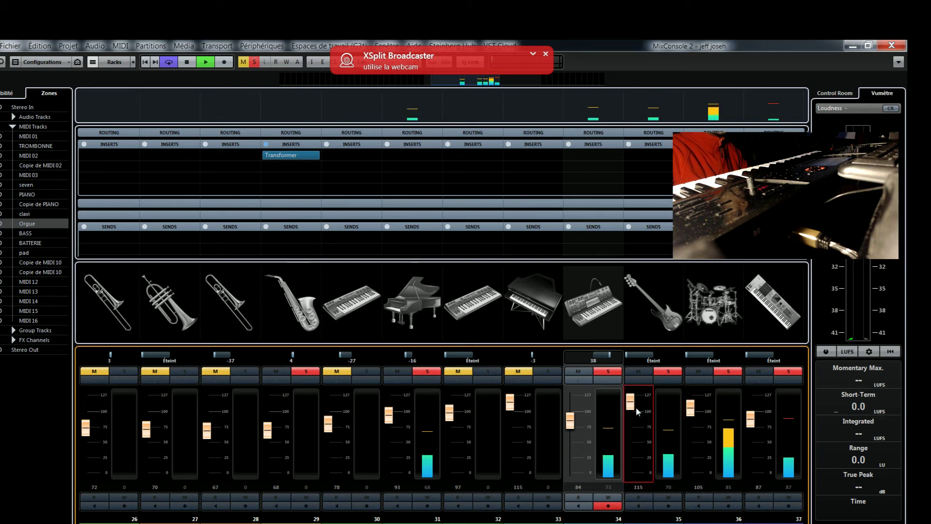
pyautogui.scroll(-1, 636, 407)
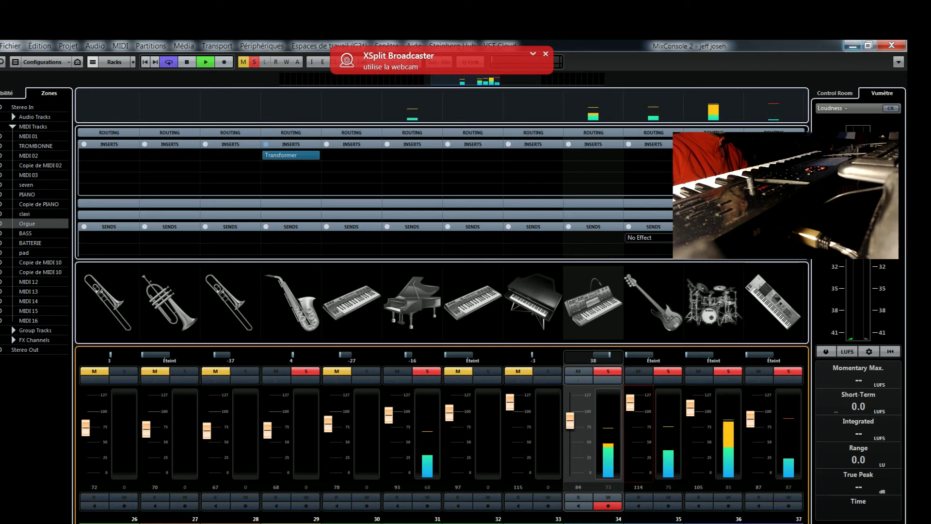
# Raise the PIANO channel level to 113
pyautogui.scroll(3, 391, 419)
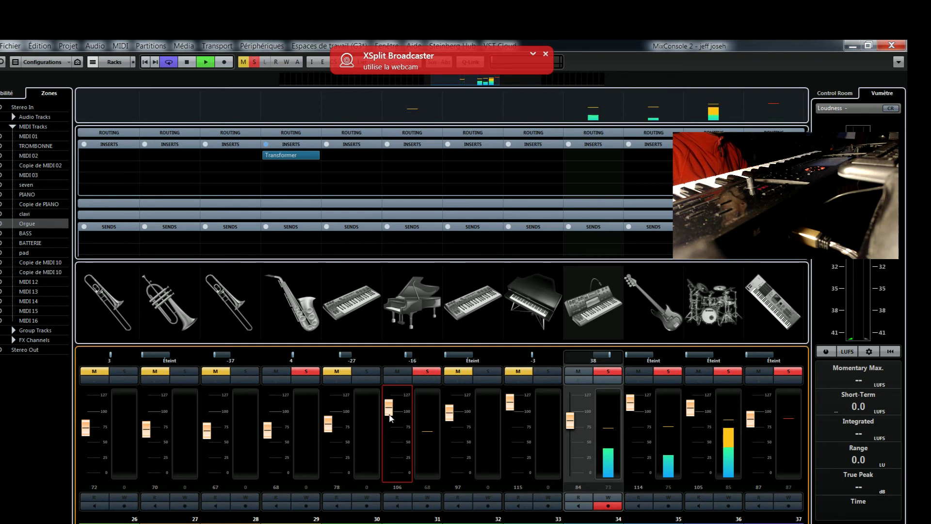
pyautogui.scroll(8, 389, 415)
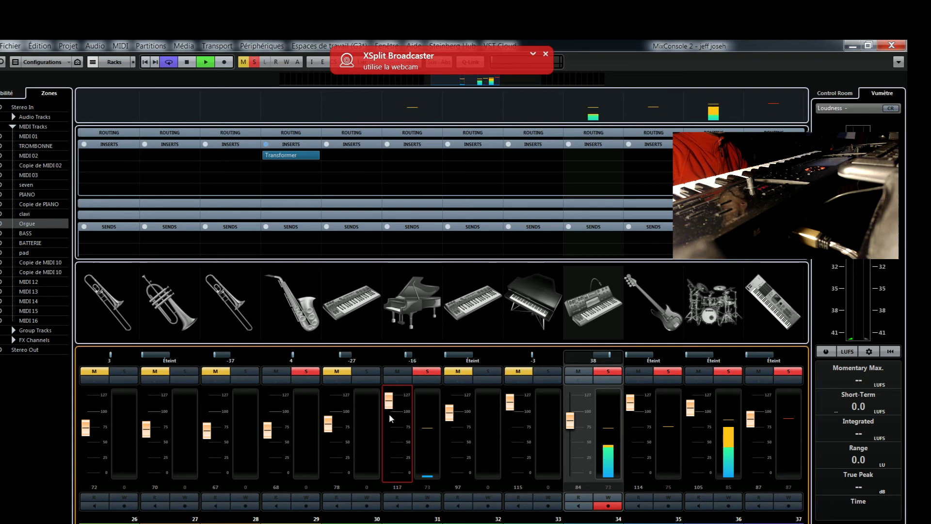
pyautogui.scroll(-2, 389, 414)
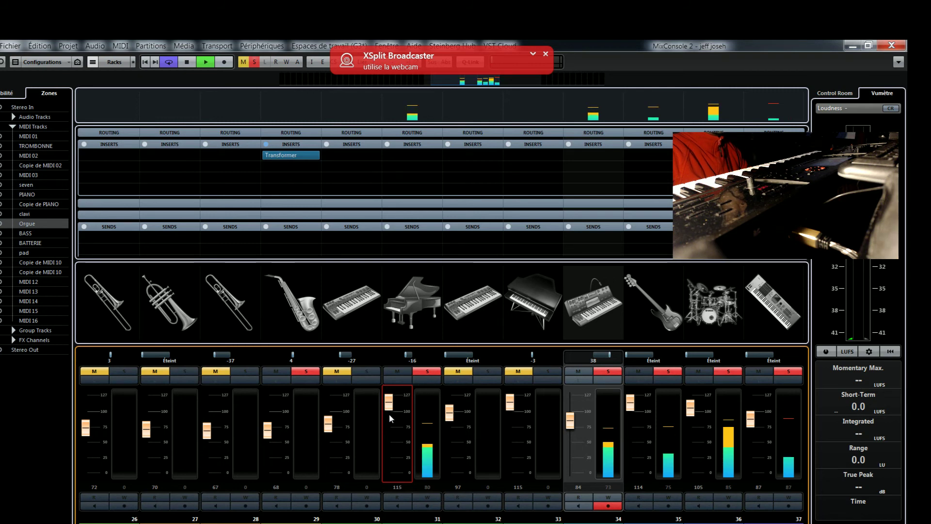
pyautogui.scroll(-2, 389, 414)
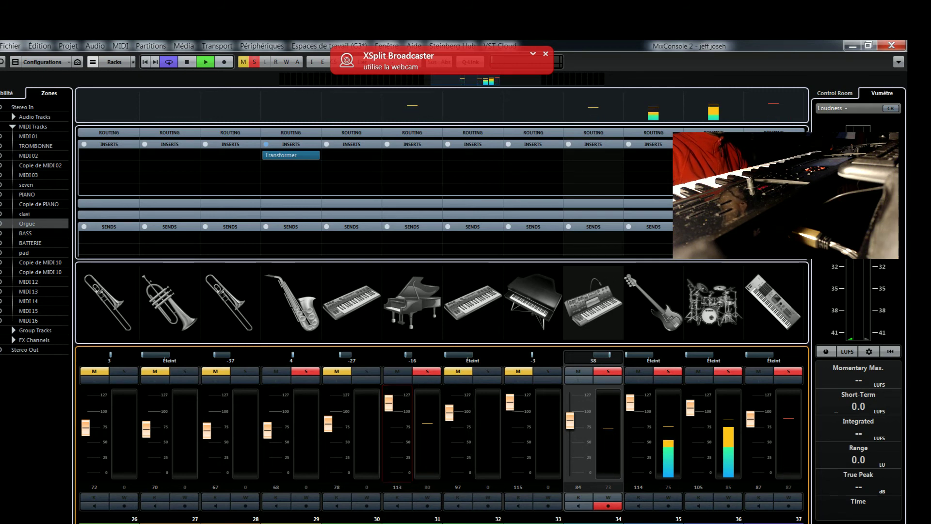
# Minimize the mixer window and set the TROMBONNE track's MIDI output to Non Connecté
pyautogui.click(852, 47)
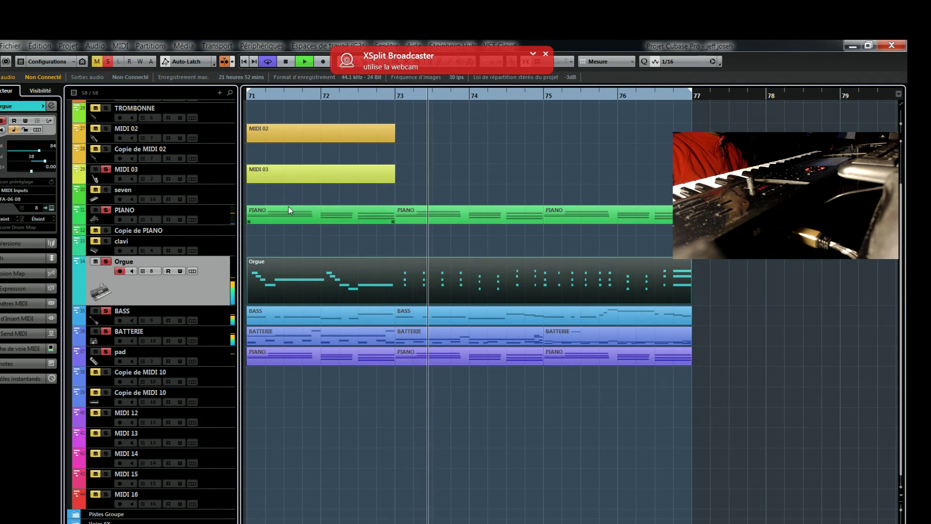
pyautogui.click(219, 111)
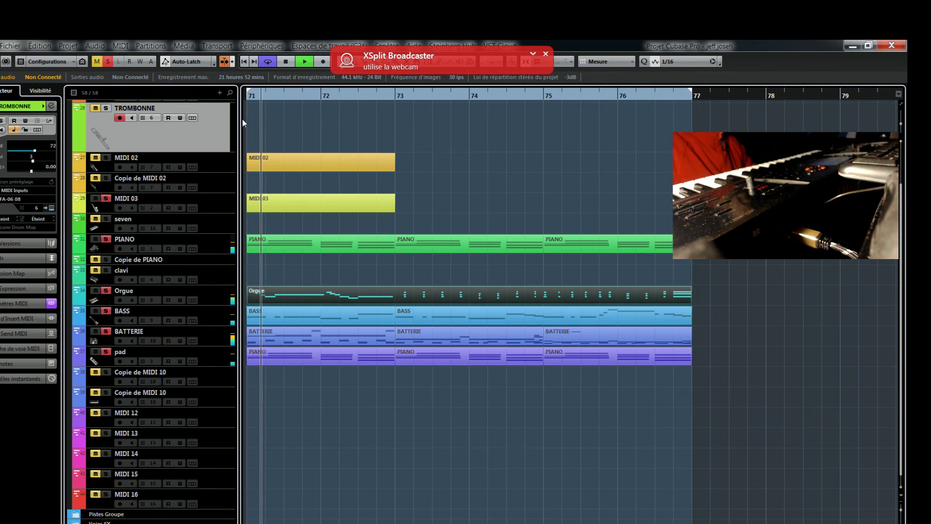
pyautogui.click(18, 199)
pyautogui.click(42, 241)
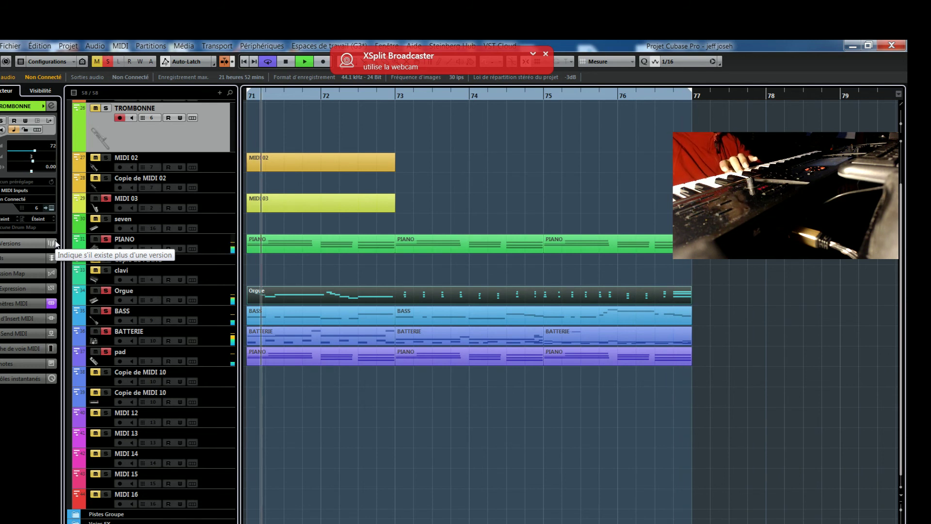
# Load the Project + MixConsole + Racks (HD) workspace and raise the TROMBONNE channel level to 115
pyautogui.click(321, 47)
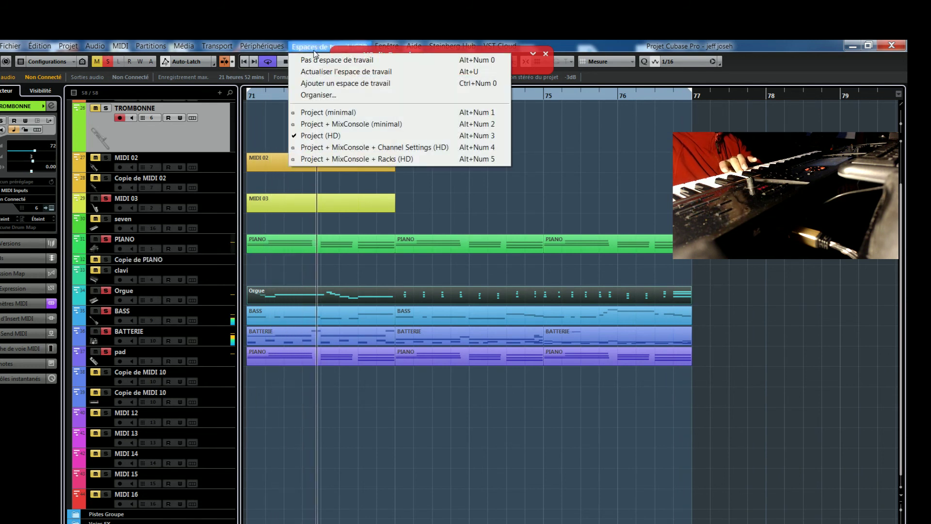
pyautogui.click(339, 159)
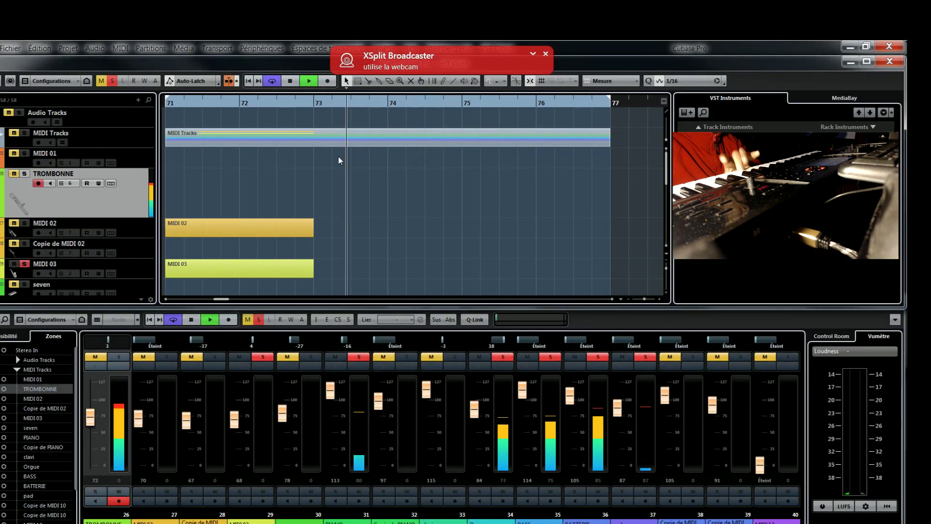
pyautogui.moveTo(91, 416); pyautogui.dragTo(90, 406)
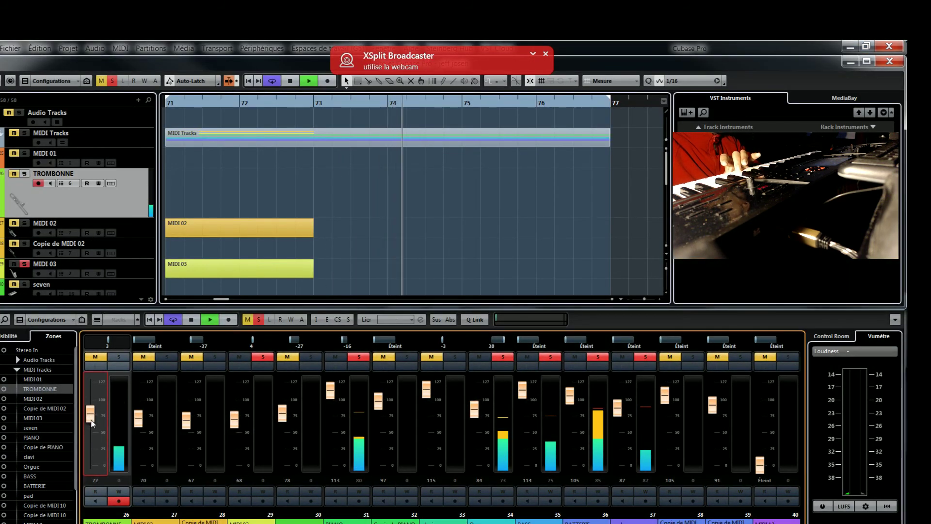
pyautogui.scroll(10, 94, 418)
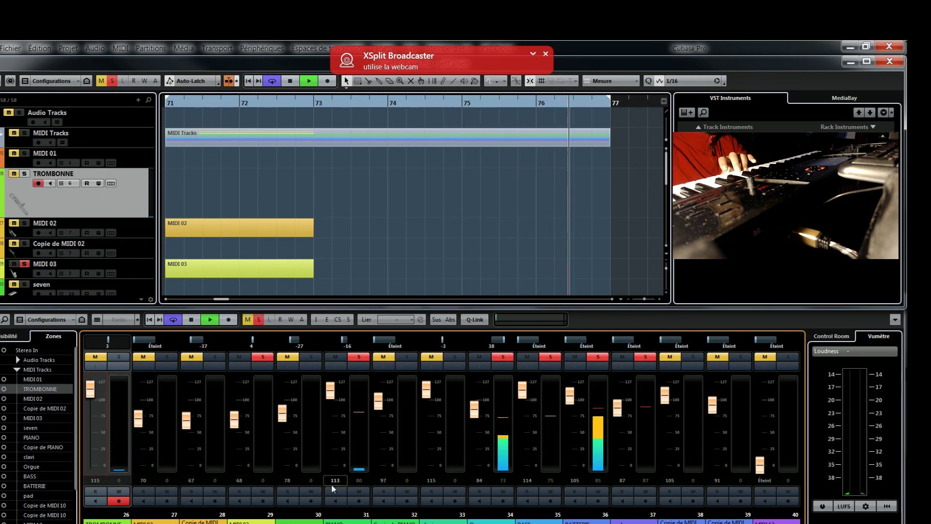
# Lower the Orgue channel level to 62
pyautogui.click(482, 409)
pyautogui.scroll(-15, 482, 409)
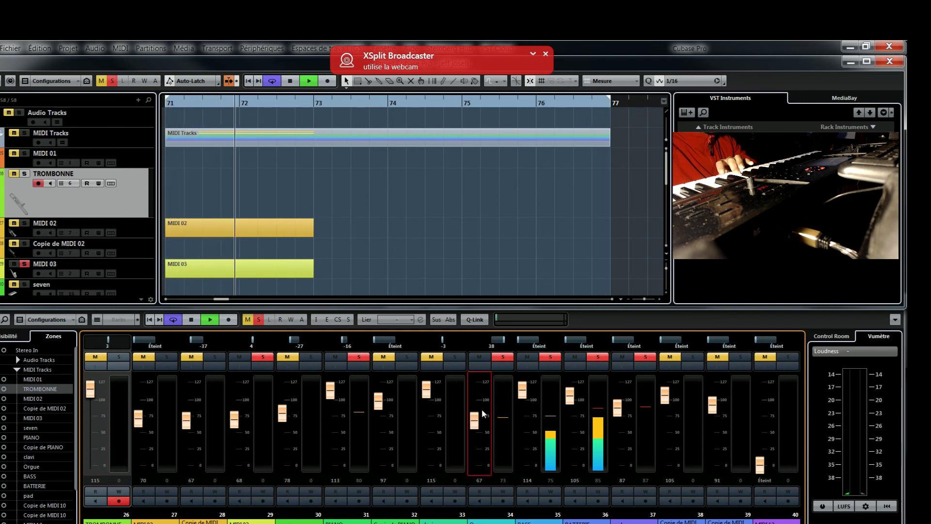
pyautogui.scroll(-4, 482, 409)
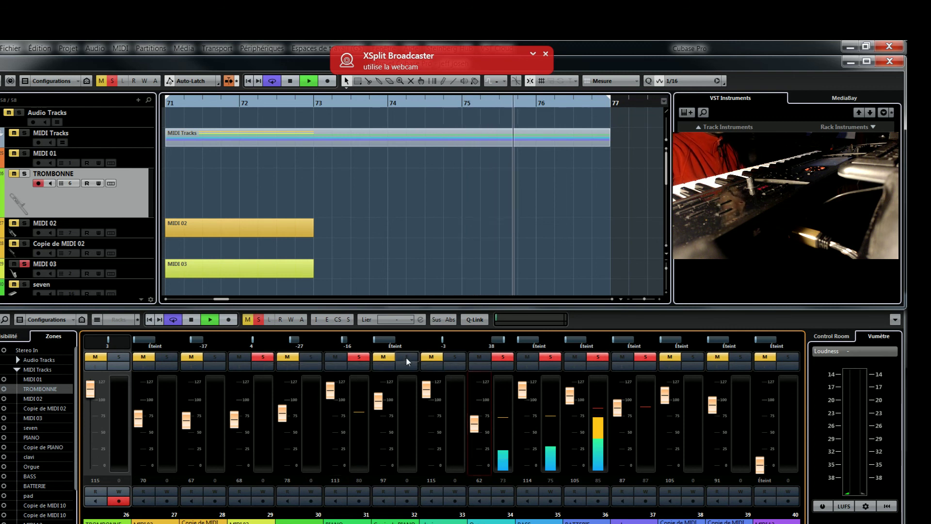
# Turn off solo on the PIANO, Orgue, pad, BATTERIE and BASS channels one after another during playback
pyautogui.click(365, 358)
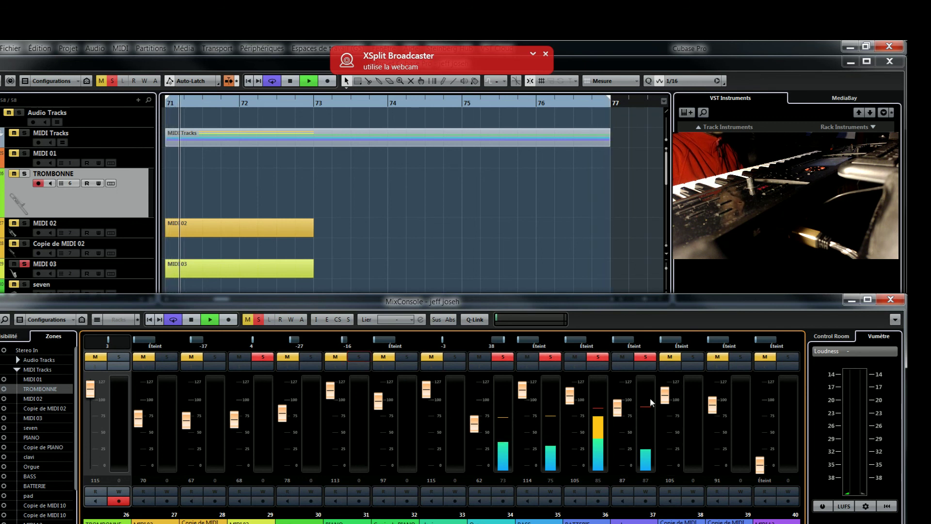
pyautogui.click(504, 358)
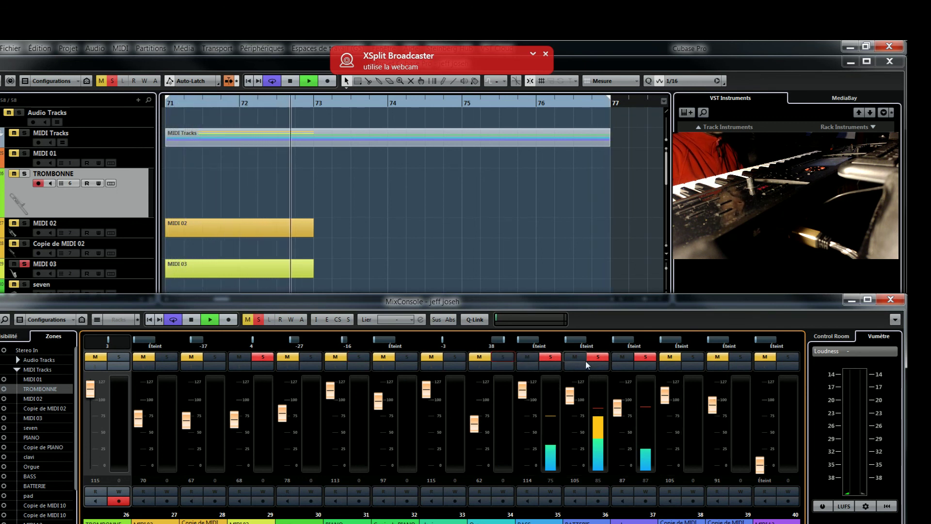
pyautogui.click(558, 359)
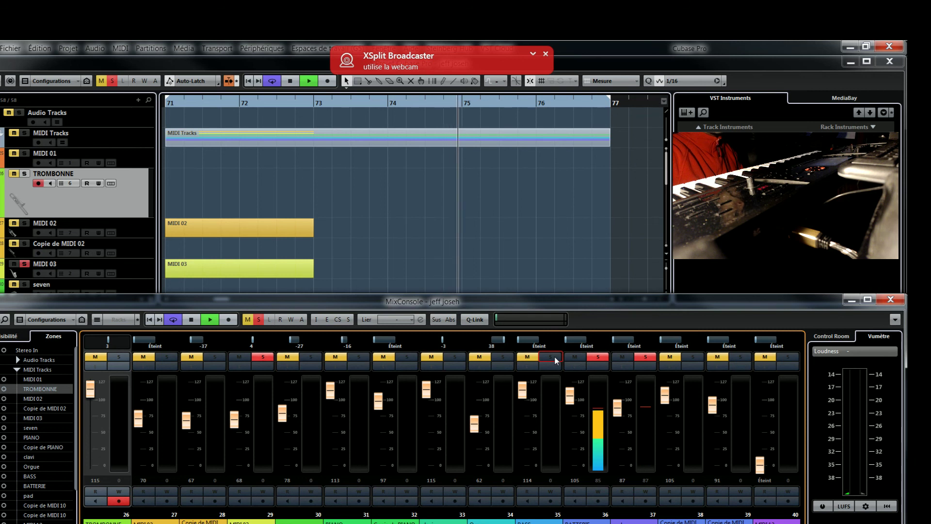
pyautogui.click(553, 357)
pyautogui.click(643, 358)
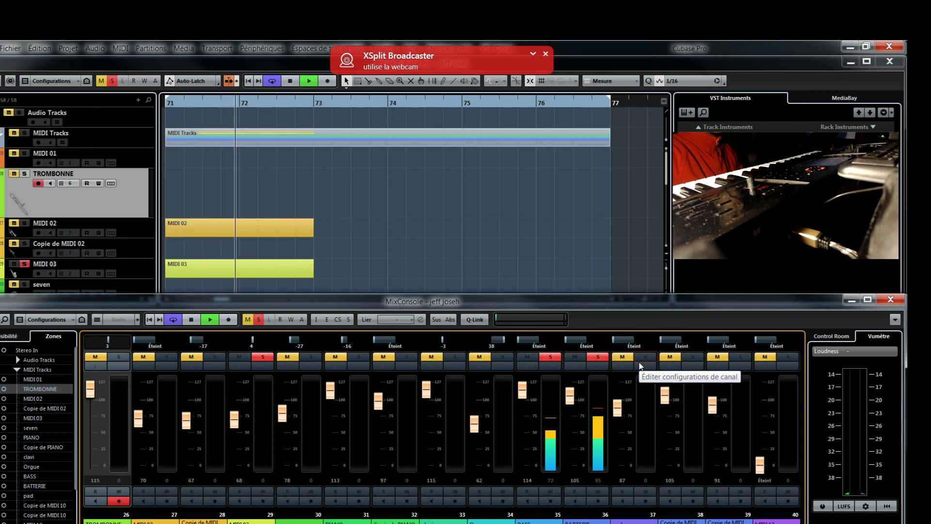
pyautogui.click(594, 358)
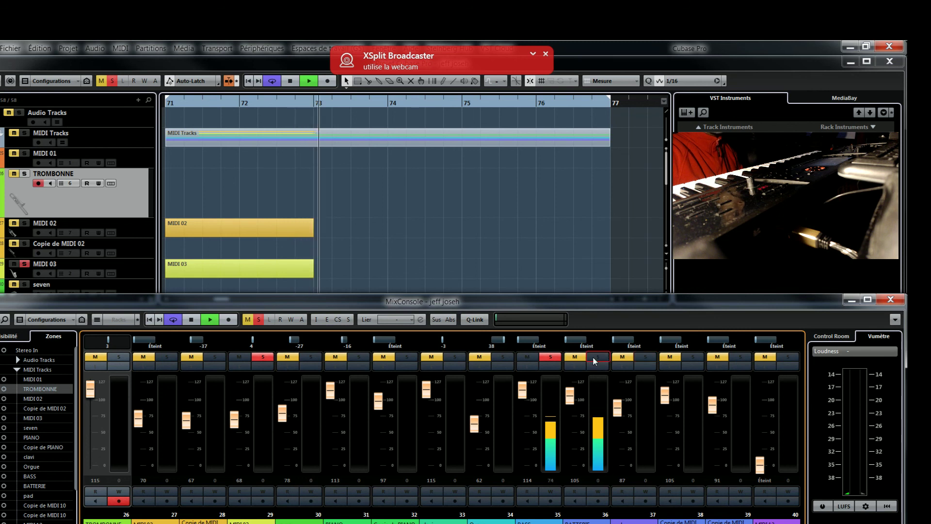
pyautogui.click(547, 358)
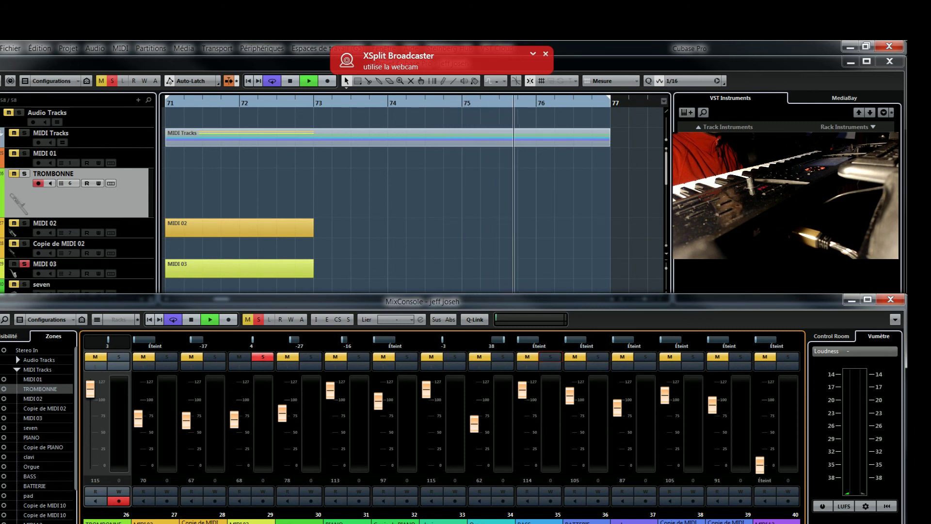